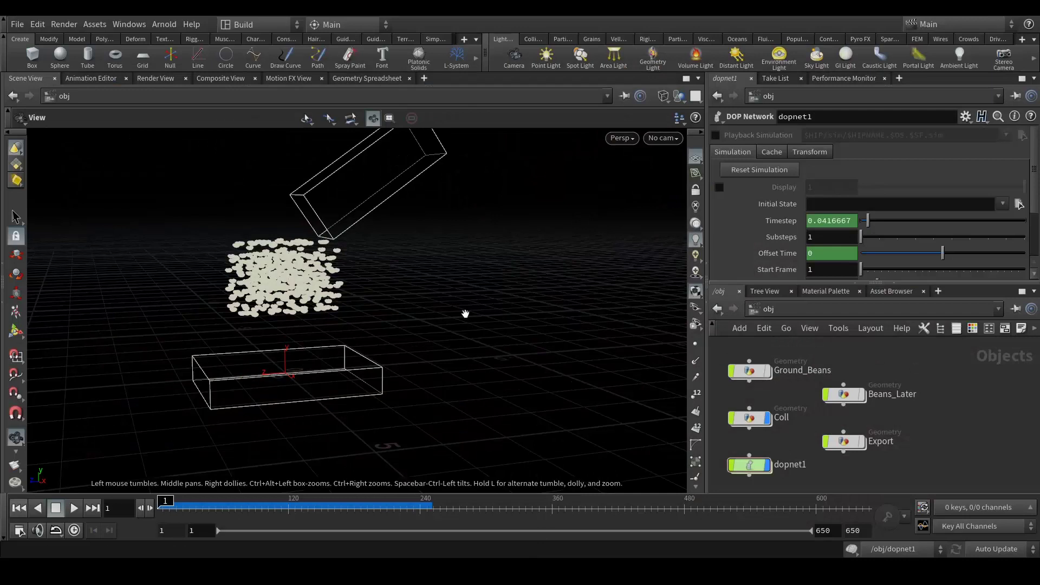
Orbit around the bean scene and enter the Ground_Beans geometry network
{"action": "left_click_drag", "start_coordinate": [297, 299], "coordinate": [400, 283]}
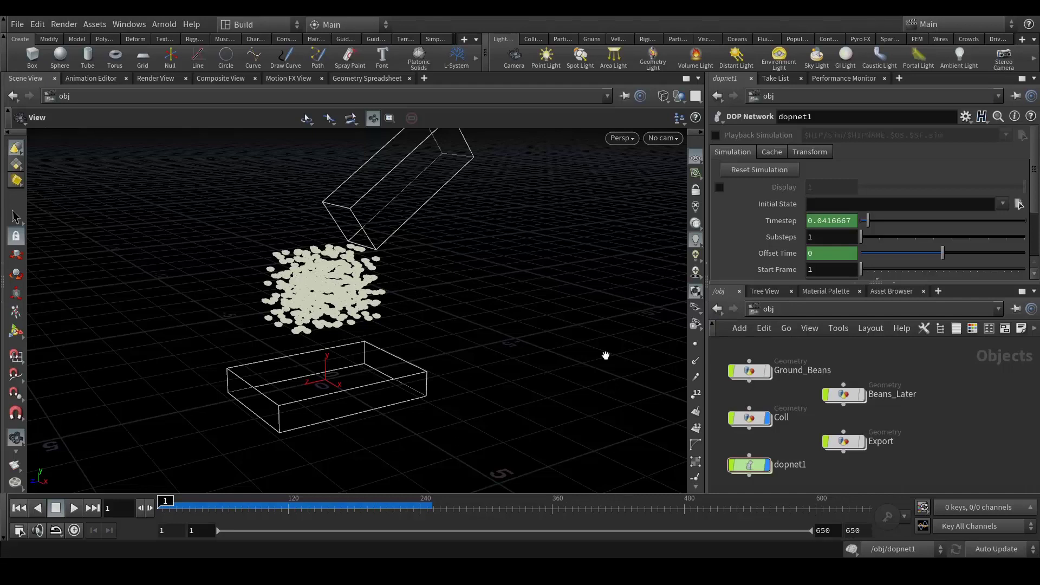
{"action": "middle_click_drag", "start_coordinate": [780, 391], "coordinate": [839, 406]}
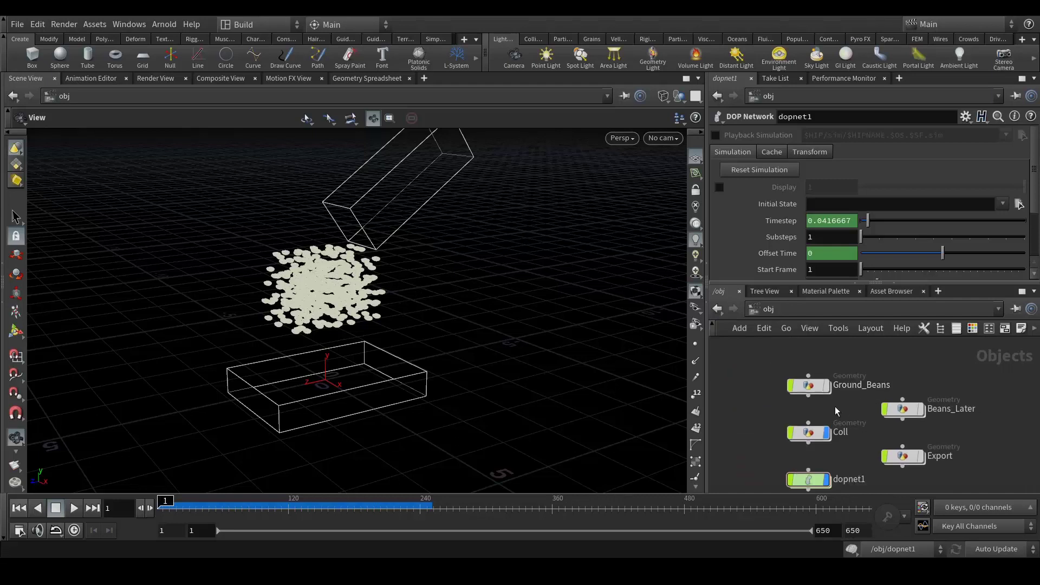
{"action": "scroll", "coordinate": [853, 407], "scroll_direction": "up", "scroll_amount": 2}
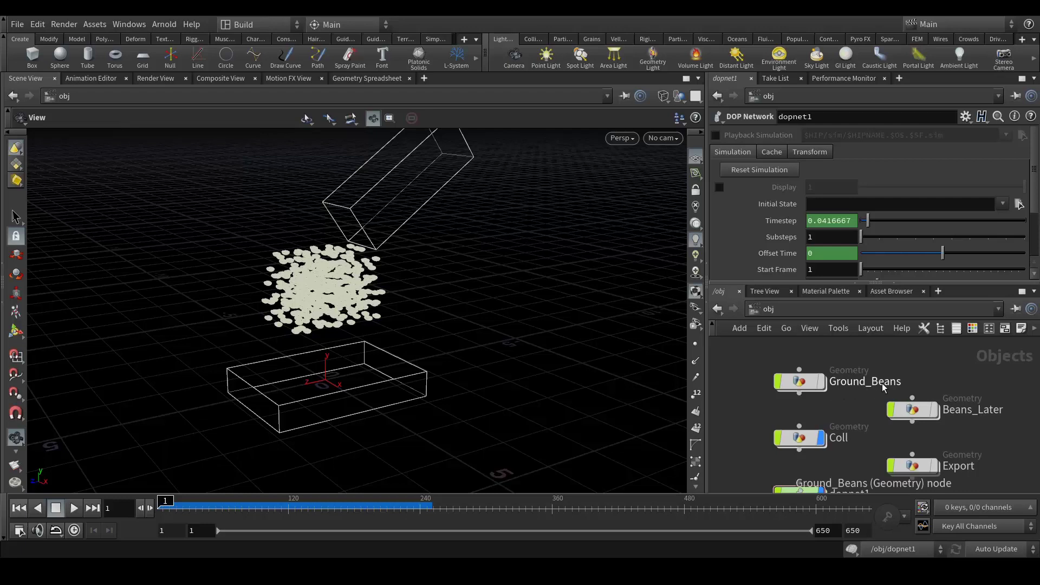
{"action": "double_click", "coordinate": [802, 381]}
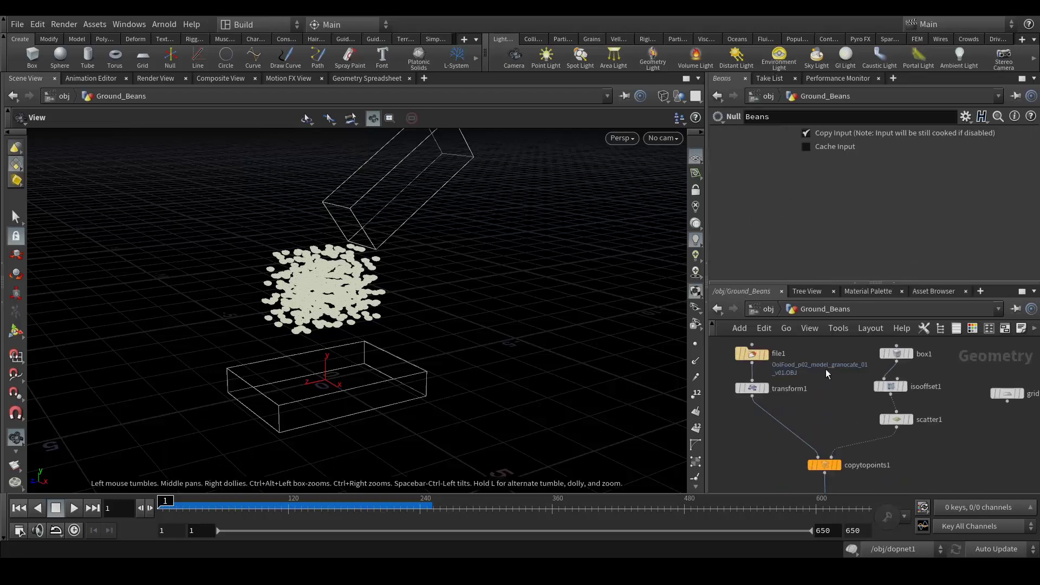
{"action": "scroll", "coordinate": [843, 433], "scroll_direction": "up", "scroll_amount": 3}
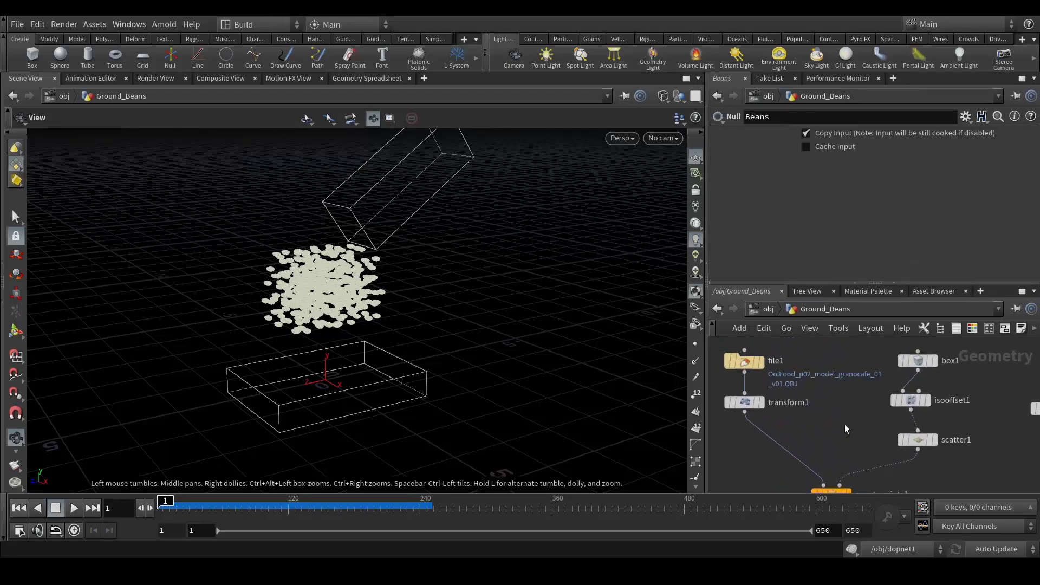
Display the imported bean model from file1, followed by transform1, and inspect the transform parameters
{"action": "middle_click_drag", "start_coordinate": [844, 381], "coordinate": [861, 410]}
{"action": "left_click", "coordinate": [763, 390]}
{"action": "left_click", "coordinate": [777, 390]}
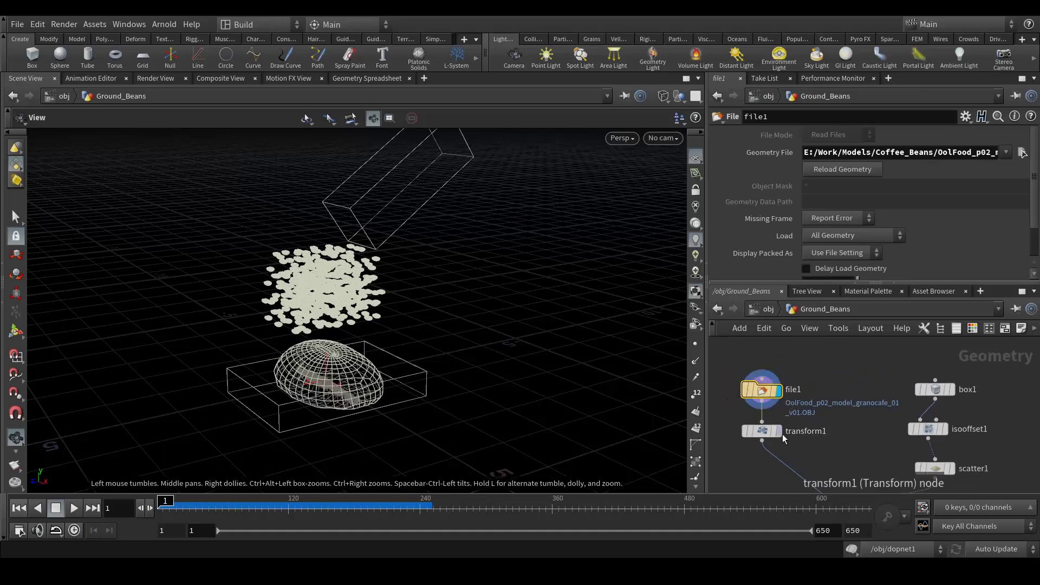
{"action": "left_click", "coordinate": [783, 438]}
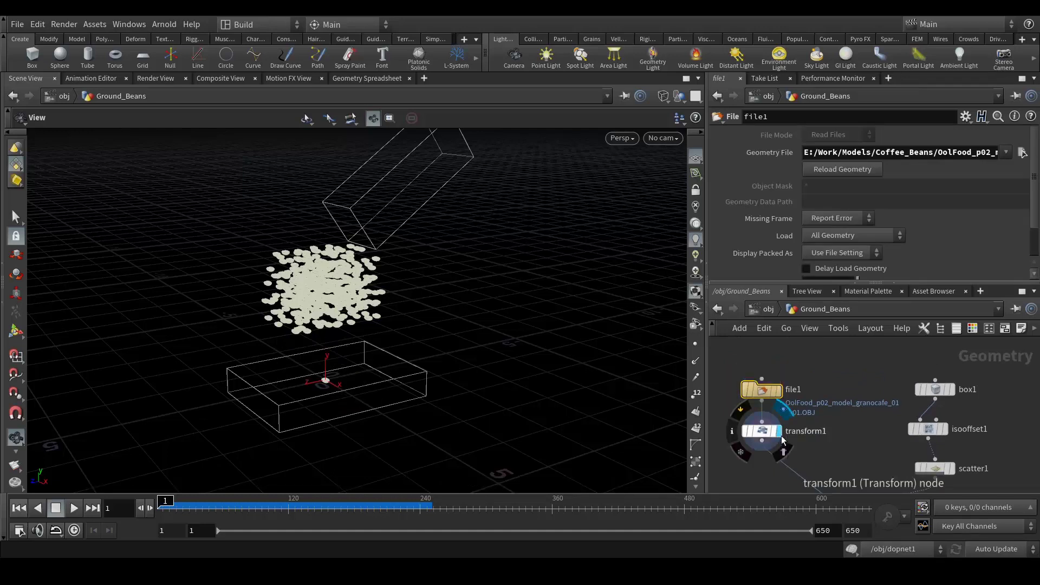
{"action": "left_click", "coordinate": [762, 435]}
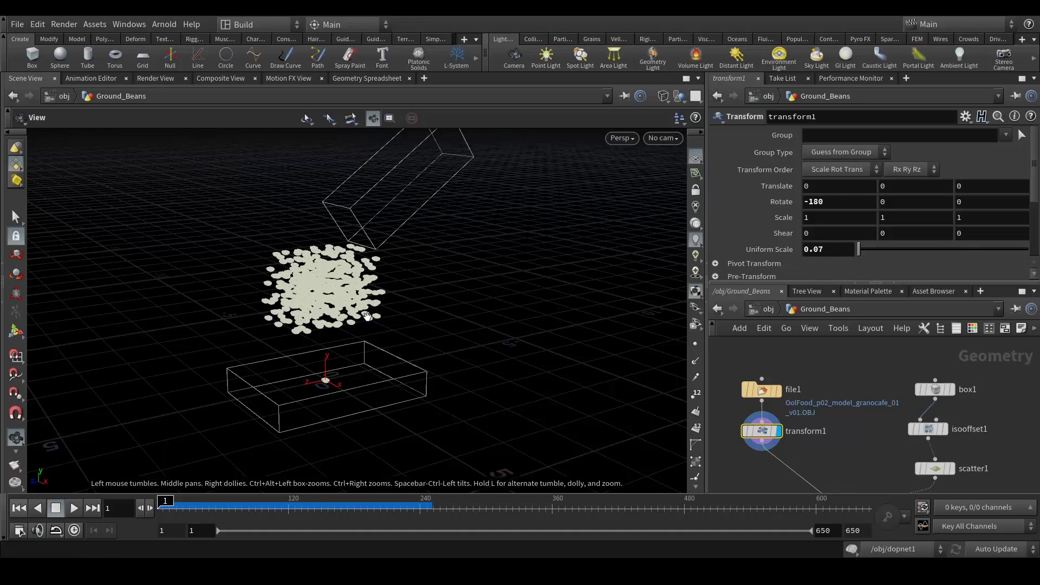
Display box1 and its isooffset1 fog volume in Ground_Beans, with the viewport switched to shaded mode
{"action": "mouse_move", "coordinate": [954, 392]}
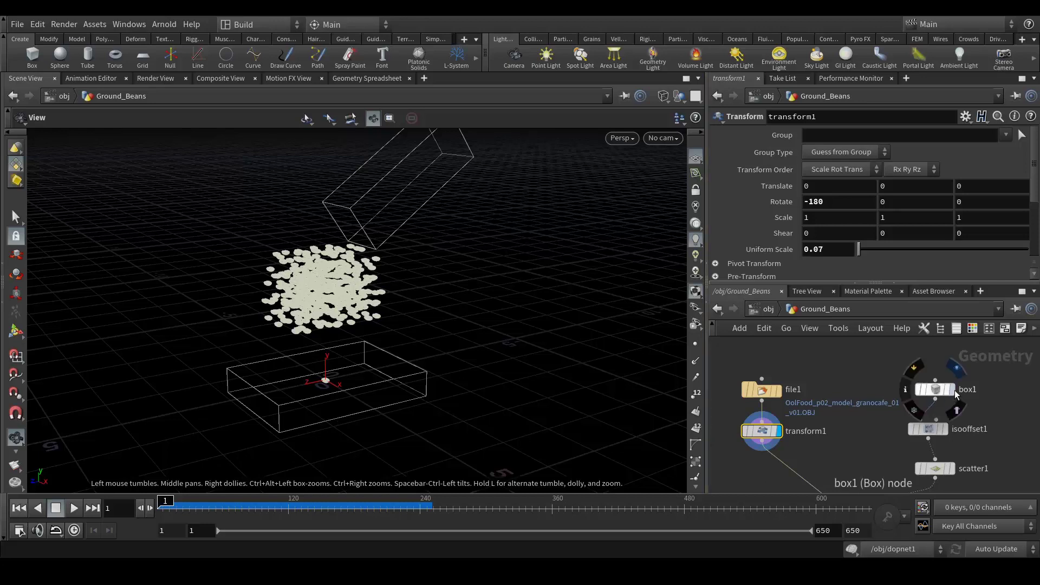
{"action": "middle_click_drag", "start_coordinate": [988, 403], "coordinate": [980, 381]}
{"action": "mouse_move", "coordinate": [940, 412]}
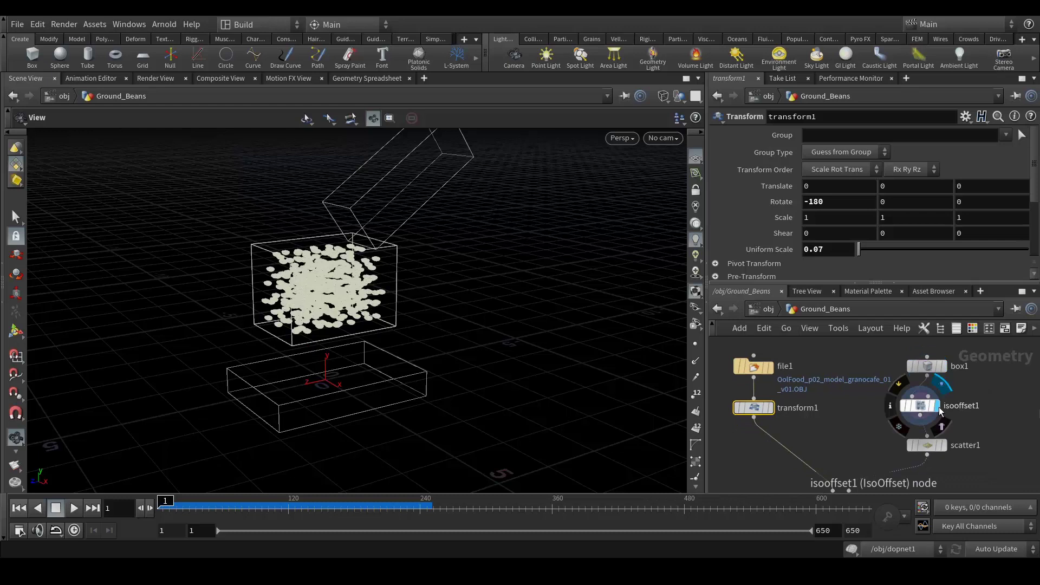
{"action": "left_click", "coordinate": [939, 410]}
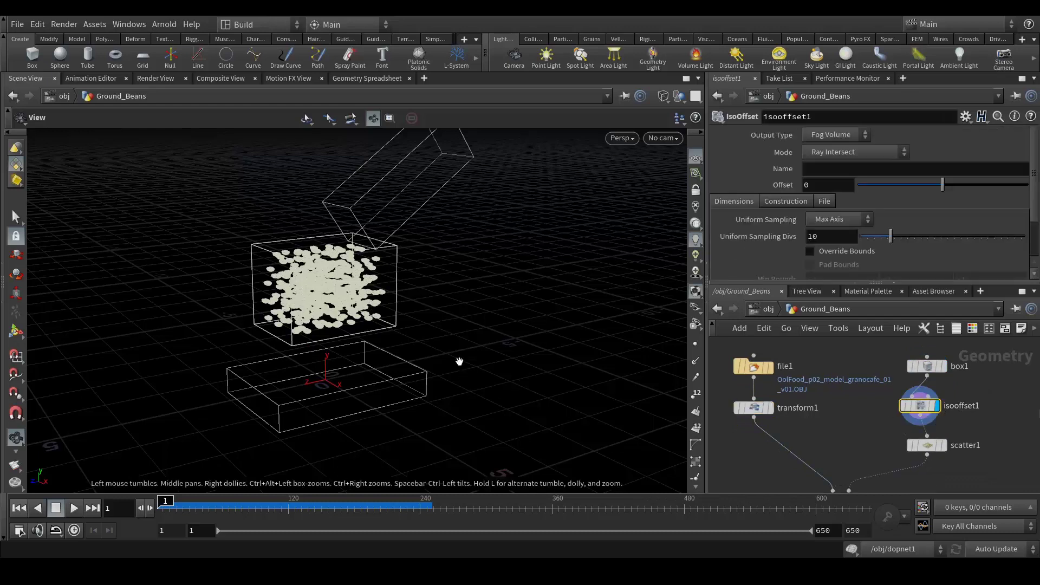
{"action": "key", "text": "w"}
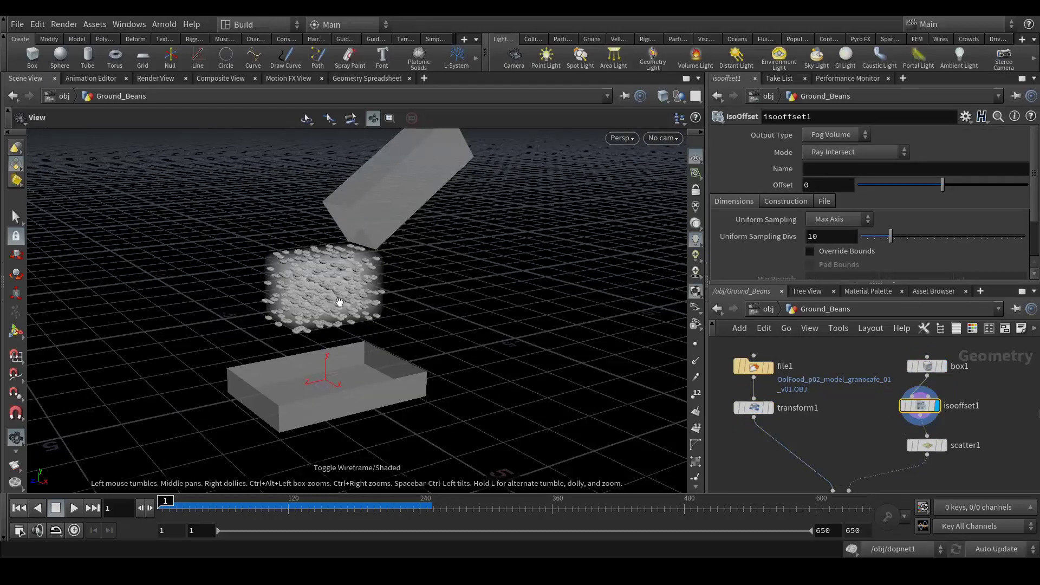
Display the scatter1 points and the bean copies from copytopoints1 in Ground_Beans
{"action": "middle_click_drag", "start_coordinate": [984, 436], "coordinate": [977, 396]}
{"action": "left_click", "coordinate": [935, 404]}
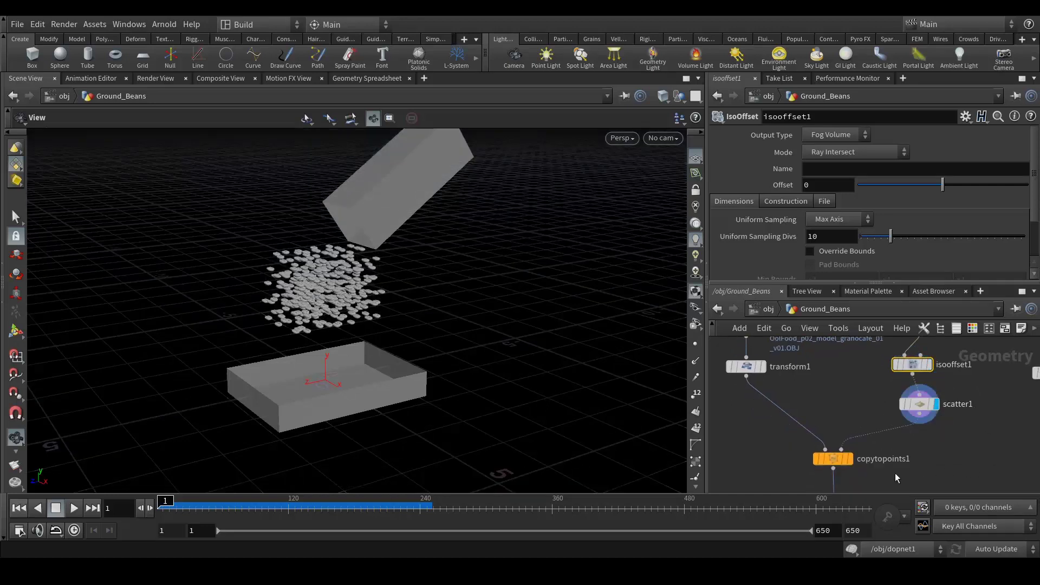
{"action": "left_click", "coordinate": [849, 462]}
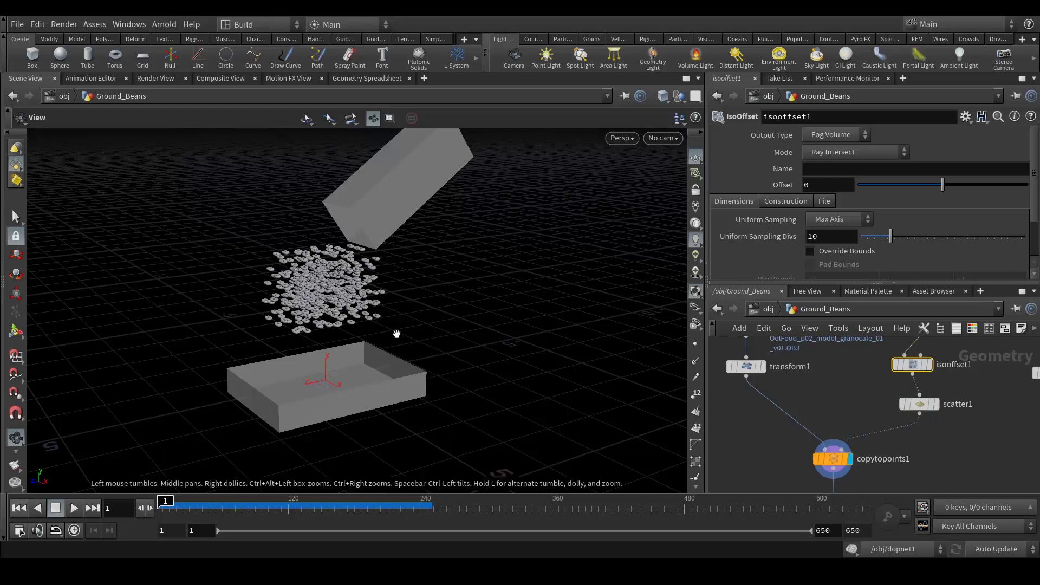
Inspect the assemble1 settings, display the Beans null, and return to the object level
{"action": "middle_click_drag", "start_coordinate": [902, 465], "coordinate": [873, 351]}
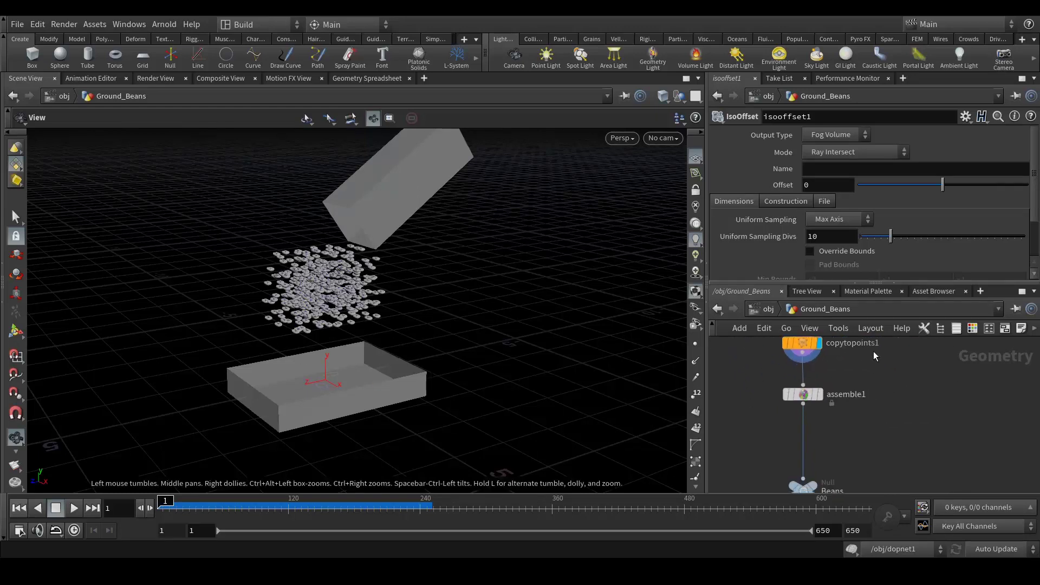
{"action": "left_click", "coordinate": [804, 397]}
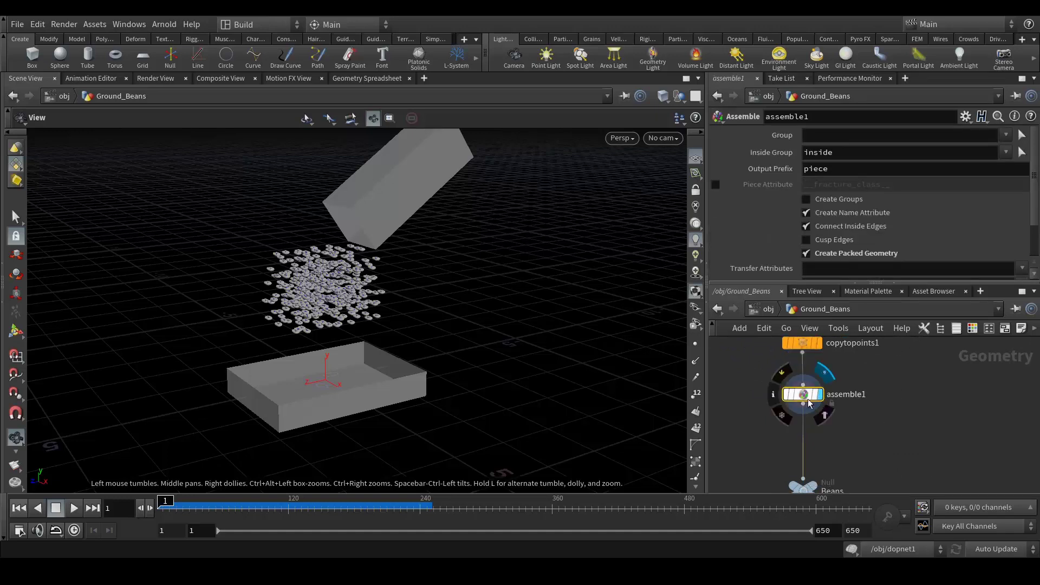
{"action": "middle_click_drag", "start_coordinate": [829, 481], "coordinate": [827, 448]}
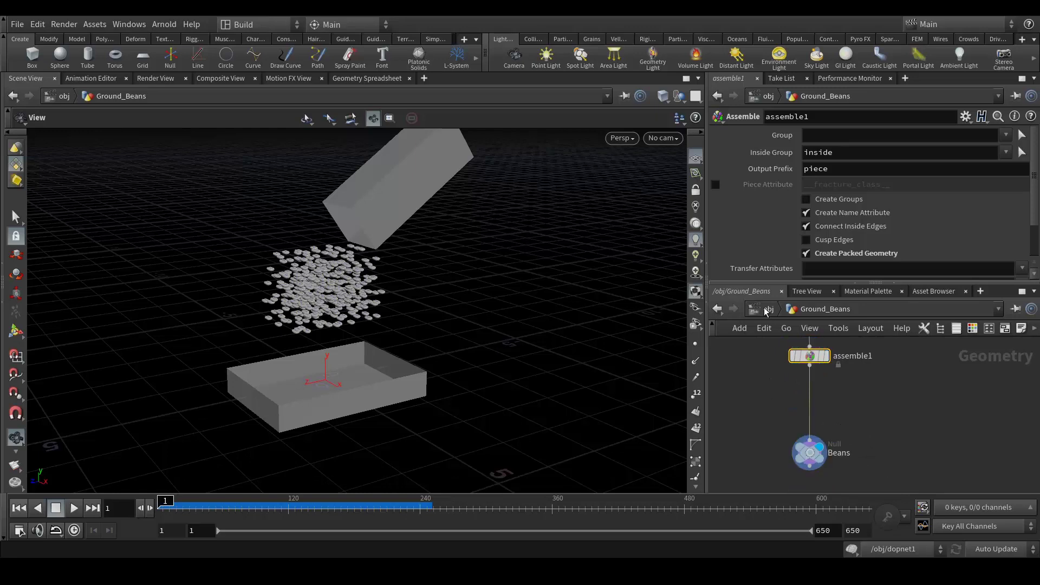
{"action": "key", "text": "u"}
{"action": "middle_click_drag", "start_coordinate": [954, 373], "coordinate": [915, 355]}
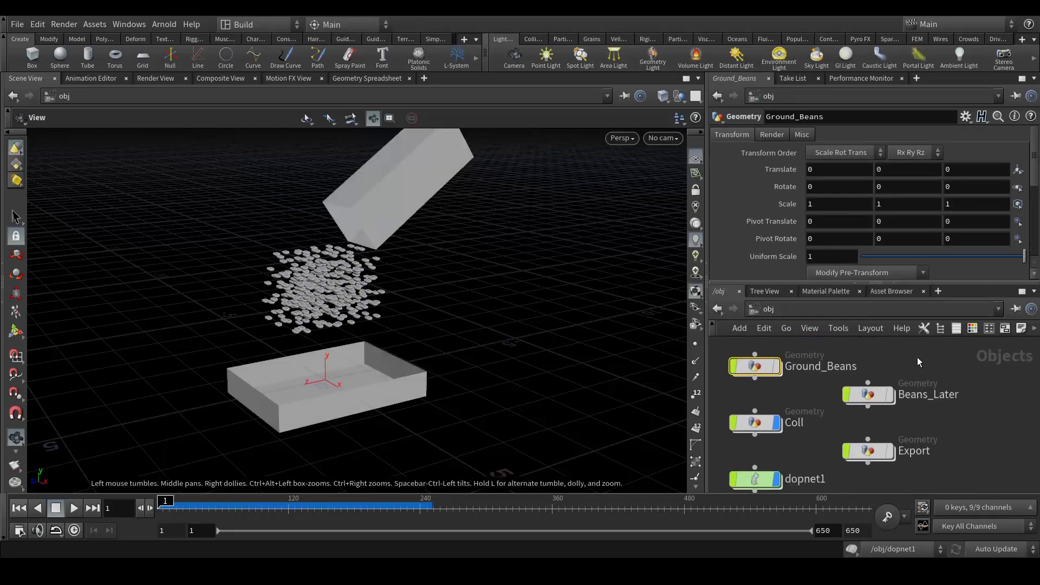
Enter the Beans_Later geometry network and display file1, followed by transform1
{"action": "mouse_move", "coordinate": [886, 405]}
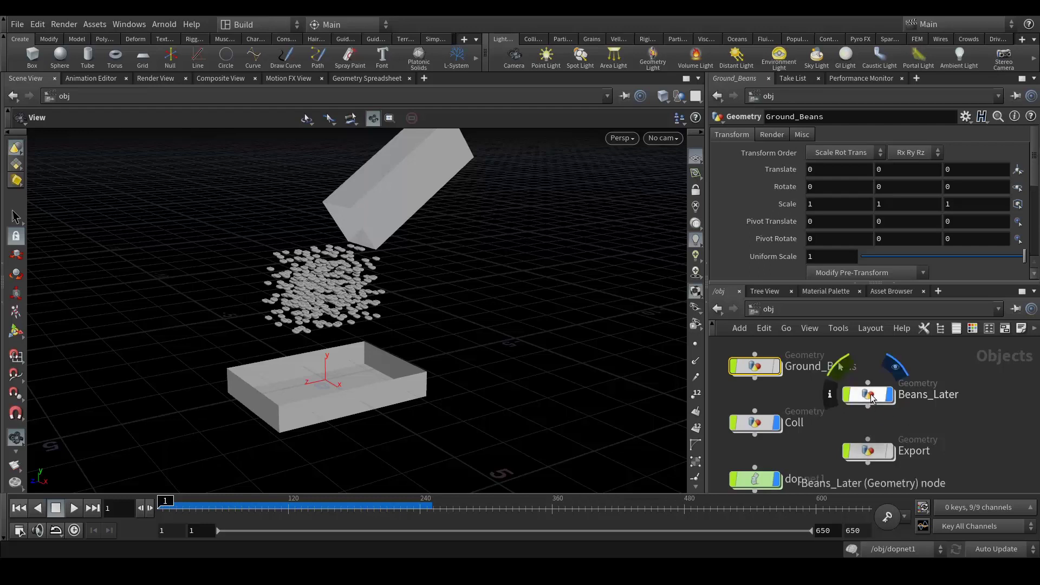
{"action": "double_click", "coordinate": [869, 396]}
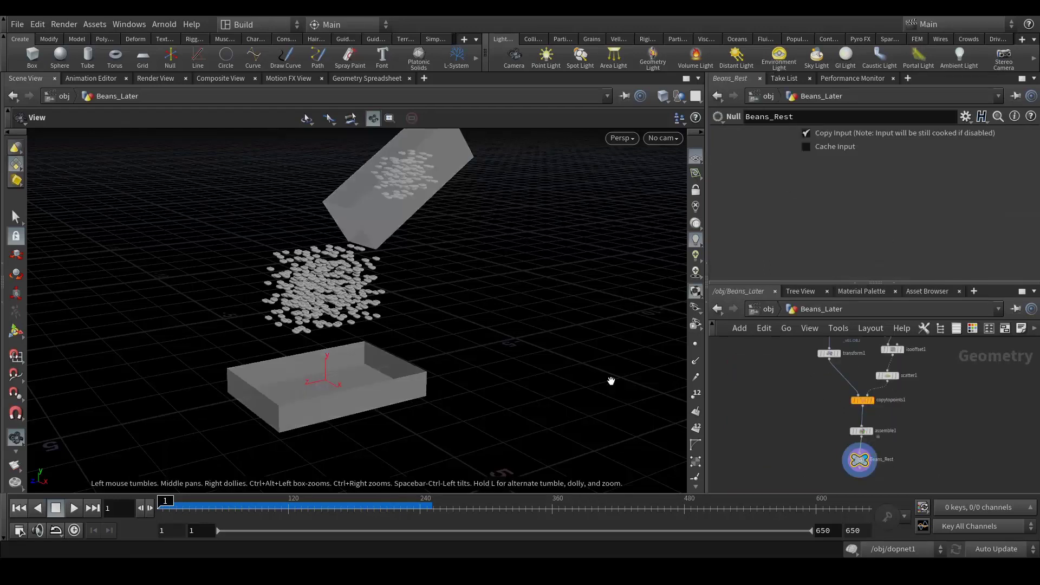
{"action": "middle_click_drag", "start_coordinate": [940, 410], "coordinate": [947, 477]}
{"action": "scroll", "coordinate": [858, 402], "scroll_direction": "up", "scroll_amount": 3}
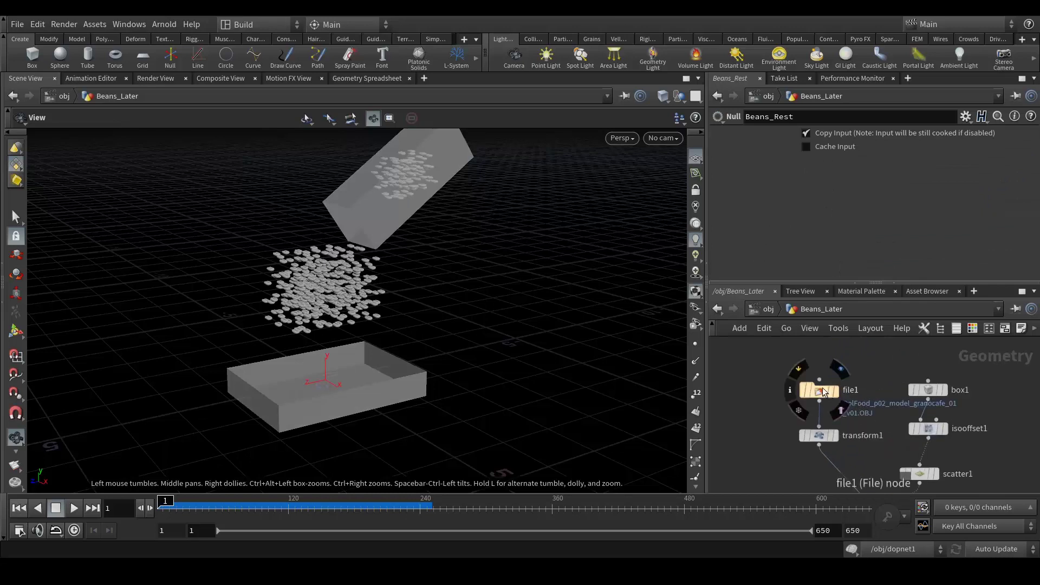
{"action": "left_click", "coordinate": [822, 391]}
{"action": "left_click", "coordinate": [836, 392]}
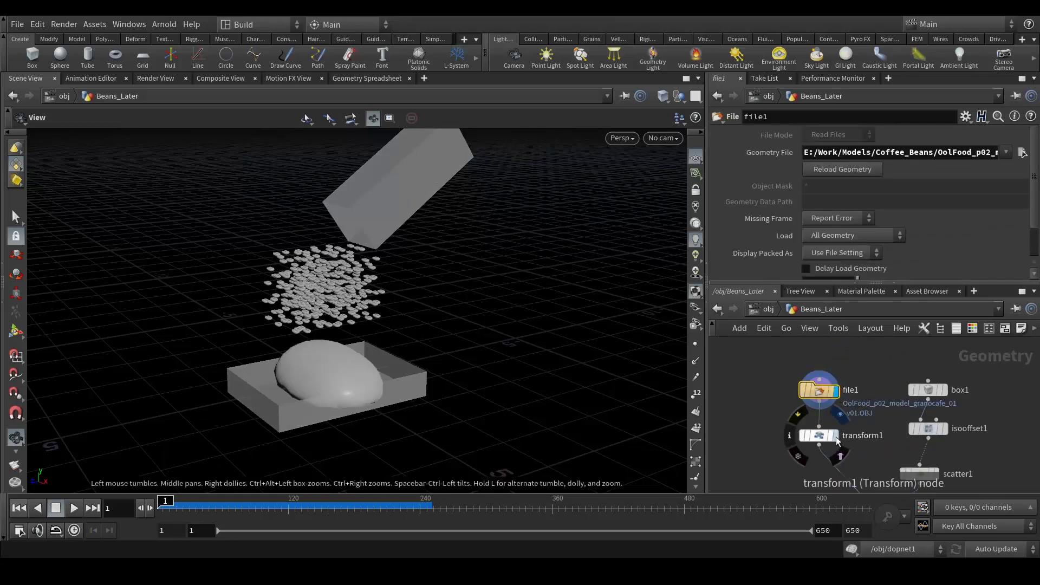
{"action": "left_click", "coordinate": [834, 435]}
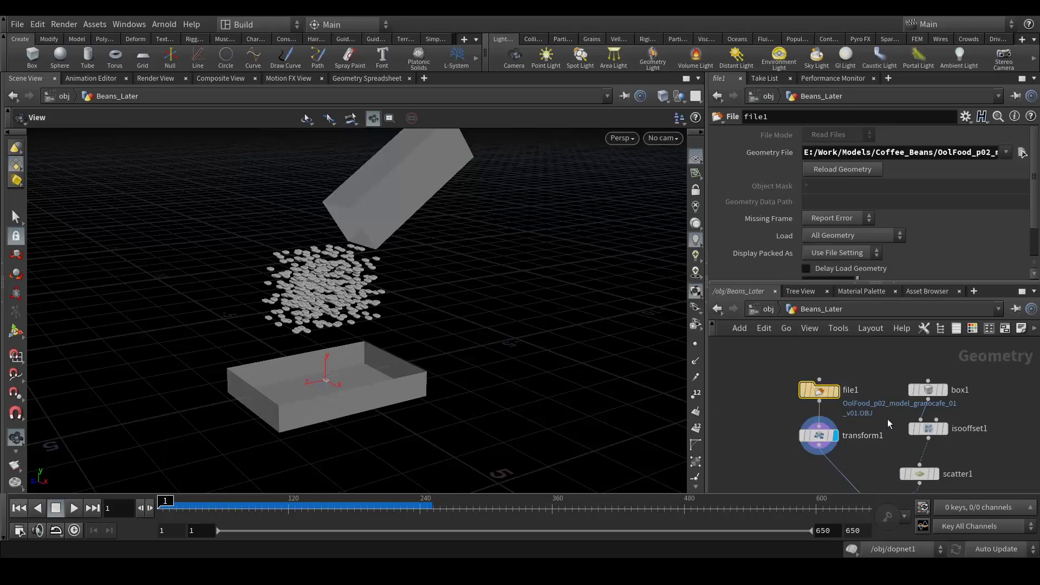
Display the outputs of box1, isooffset1 and scatter1 in turn inside Beans_Later
{"action": "middle_click_drag", "start_coordinate": [877, 455], "coordinate": [803, 387]}
{"action": "scroll", "coordinate": [893, 341], "scroll_direction": "up", "scroll_amount": 2}
{"action": "middle_click_drag", "start_coordinate": [893, 341], "coordinate": [885, 404]}
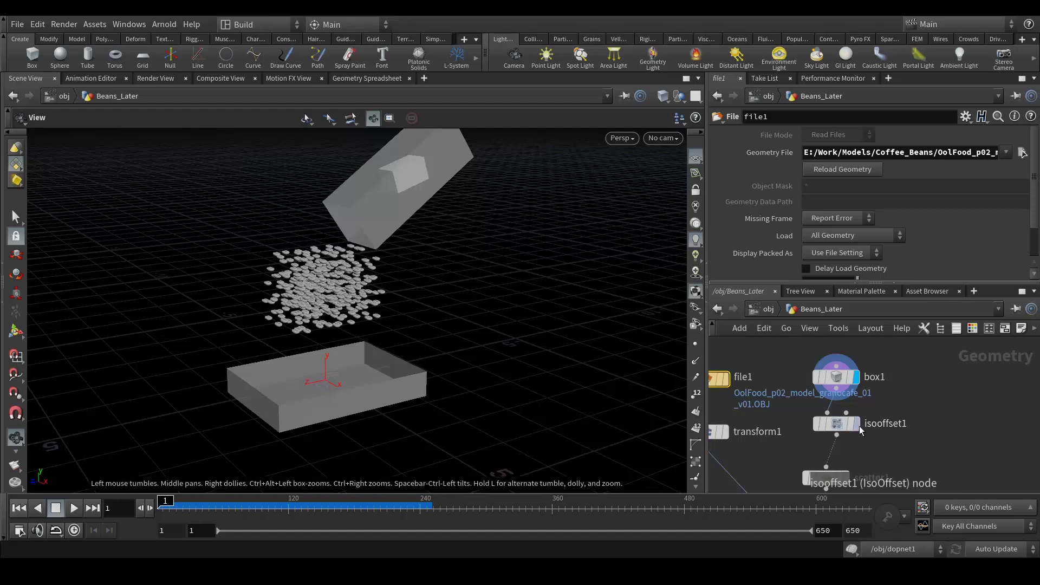
{"action": "mouse_move", "coordinate": [876, 426]}
{"action": "middle_click_drag", "start_coordinate": [944, 446], "coordinate": [948, 399]}
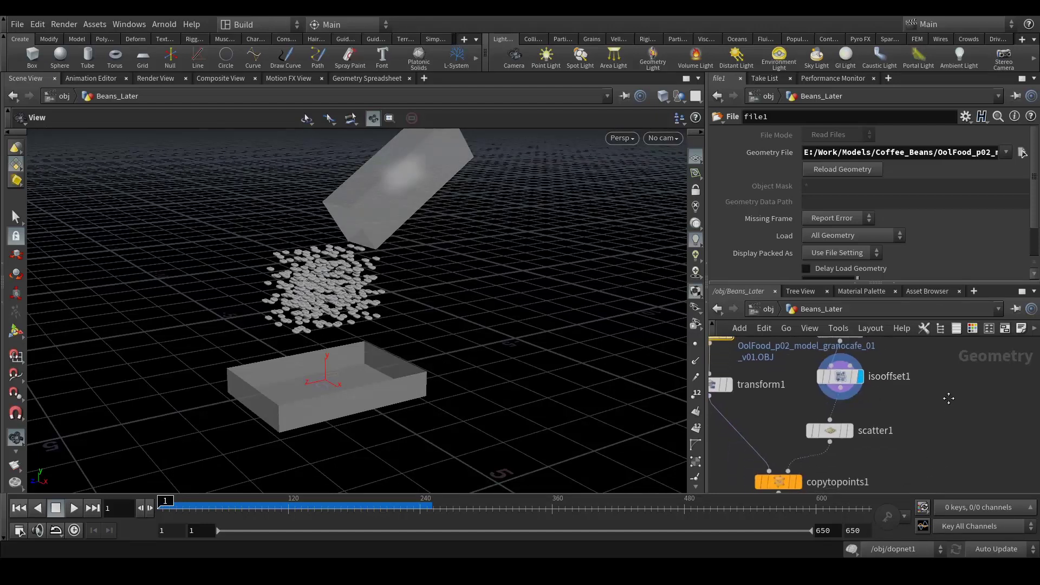
{"action": "middle_click_drag", "start_coordinate": [856, 441], "coordinate": [862, 466]}
{"action": "mouse_move", "coordinate": [859, 454]}
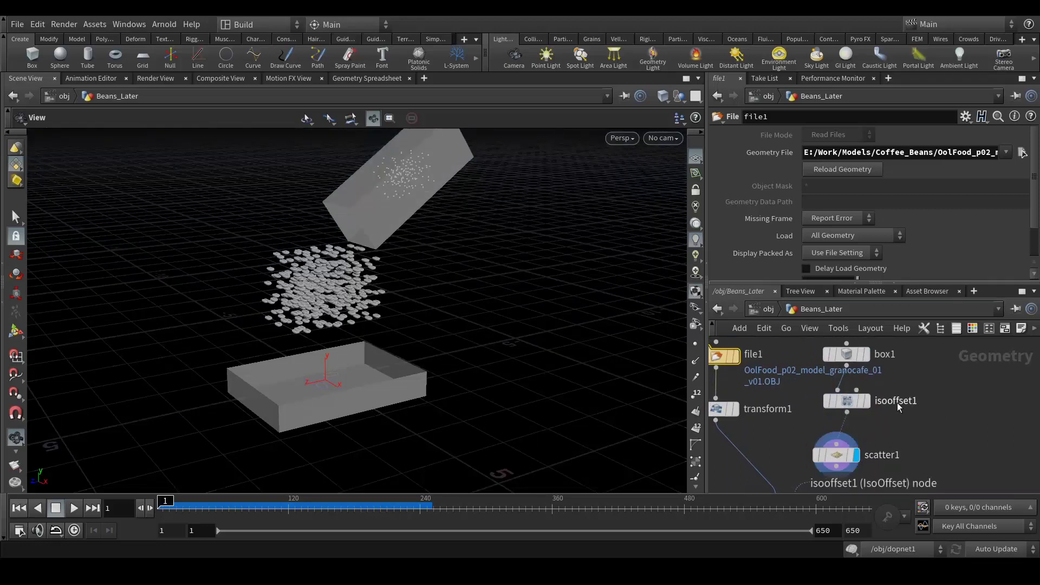
Display copytopoints1 and the final Beans_Rest null in Beans_Later, and return to the object level
{"action": "middle_click_drag", "start_coordinate": [893, 470], "coordinate": [887, 384]}
{"action": "mouse_move", "coordinate": [801, 424]}
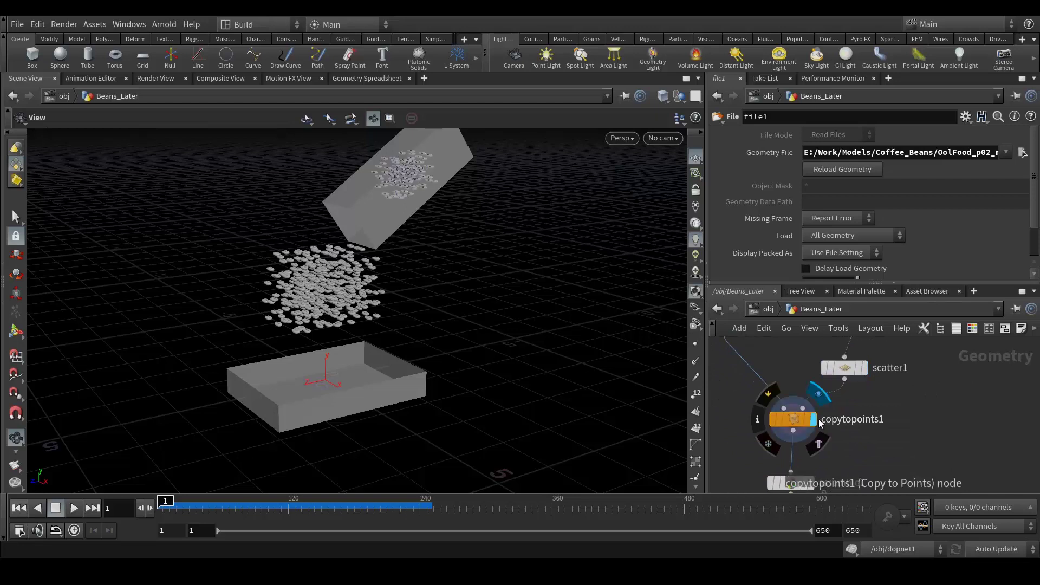
{"action": "middle_click_drag", "start_coordinate": [923, 448], "coordinate": [939, 356]}
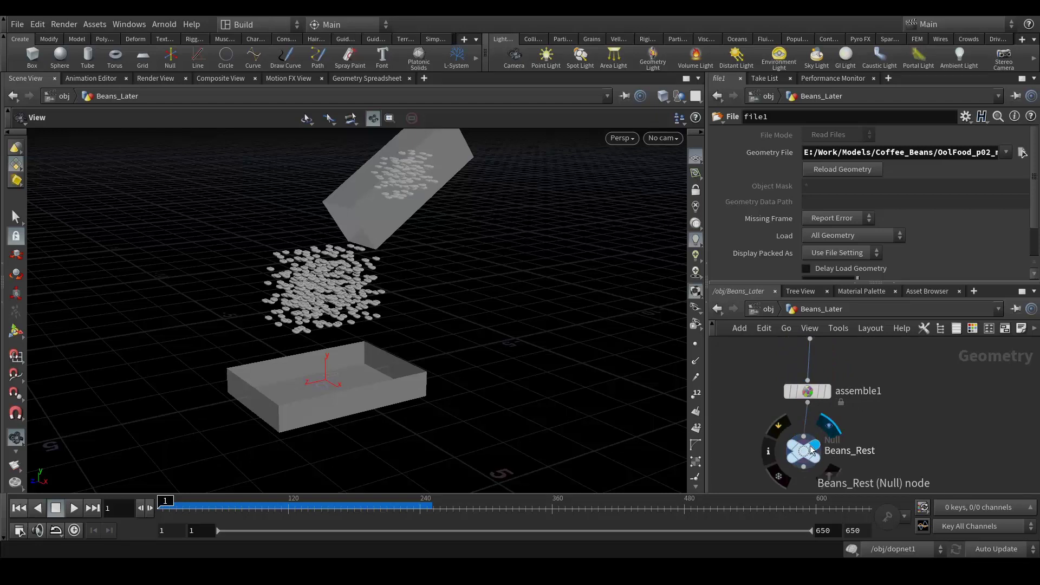
{"action": "left_click", "coordinate": [767, 309]}
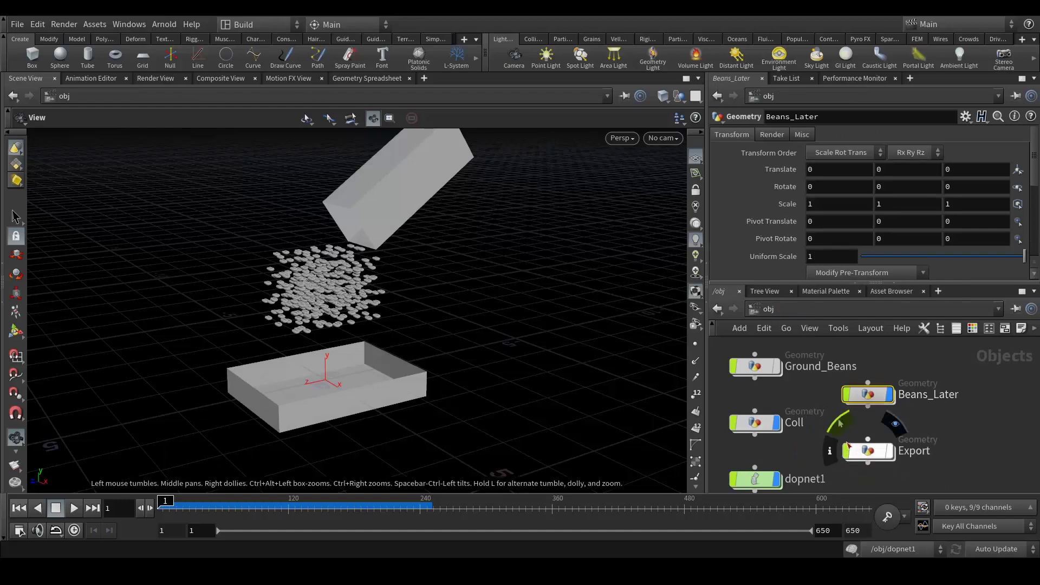
Enter the Coll network and display the outputs of box1, blast1, box2 and blast2 in turn
{"action": "middle_click_drag", "start_coordinate": [808, 417], "coordinate": [833, 396]}
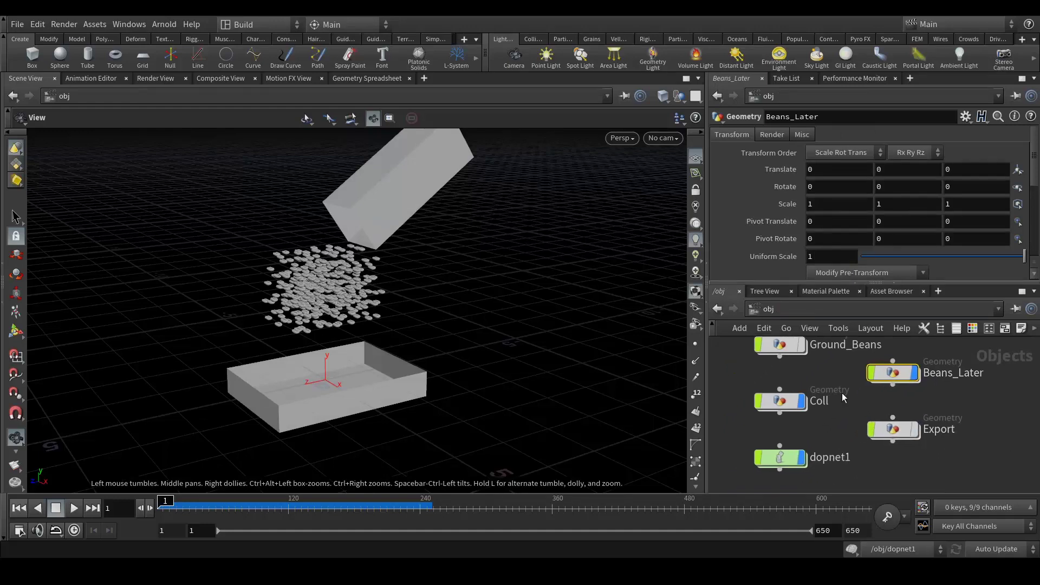
{"action": "double_click", "coordinate": [781, 404]}
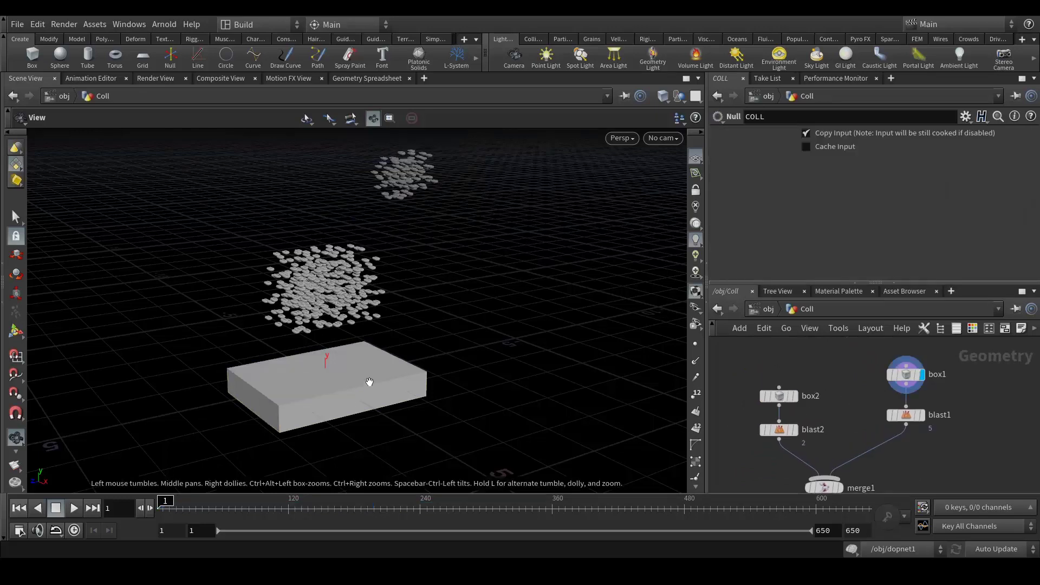
{"action": "middle_click_drag", "start_coordinate": [952, 419], "coordinate": [944, 392]}
{"action": "left_click", "coordinate": [915, 390]}
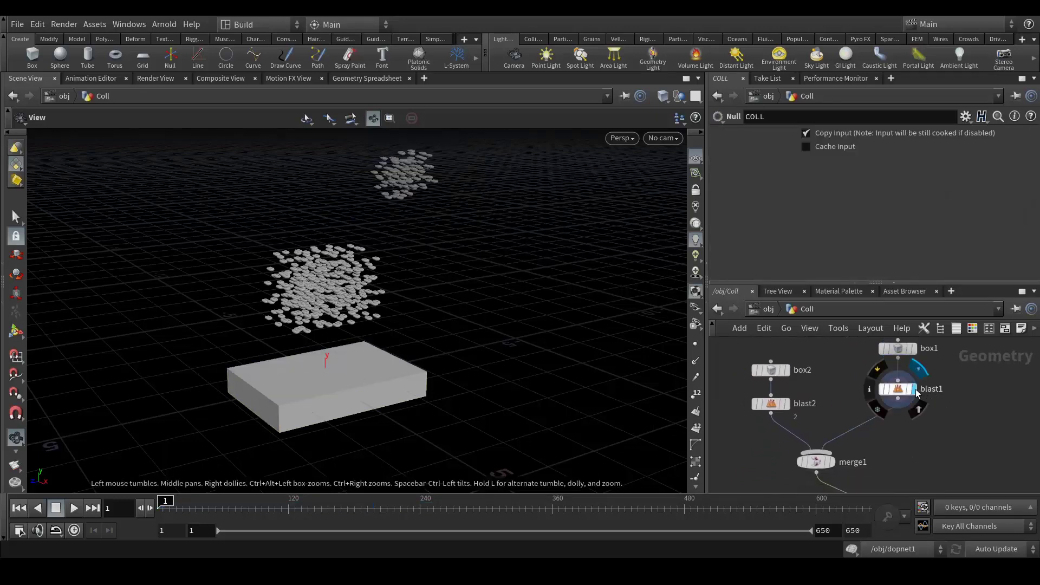
{"action": "left_click", "coordinate": [915, 390]}
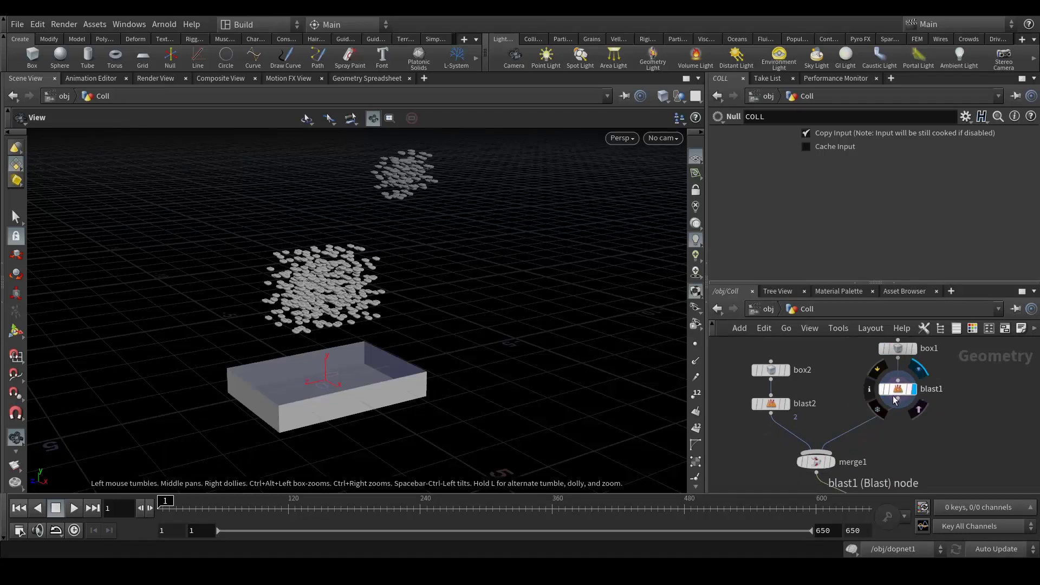
{"action": "left_click", "coordinate": [785, 369]}
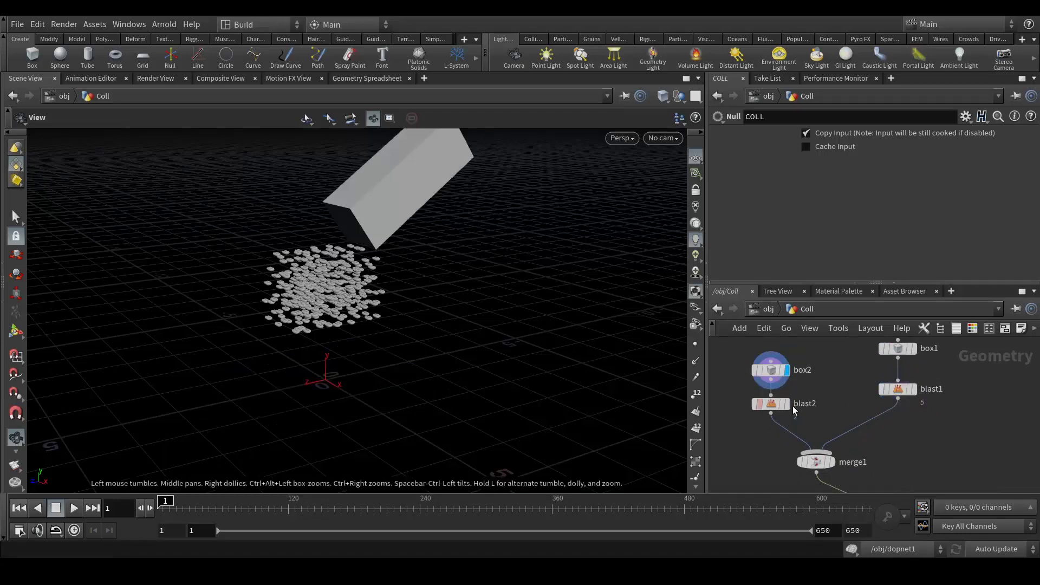
{"action": "left_click", "coordinate": [787, 404]}
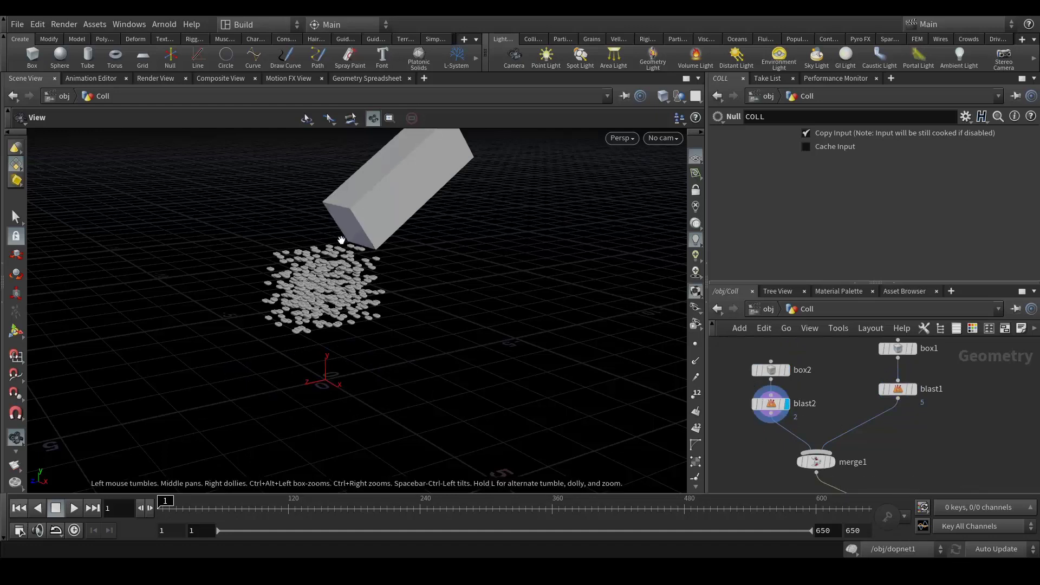
Display merge1 and the final COLL null in the Coll network, and return to the object level
{"action": "left_click", "coordinate": [828, 461]}
{"action": "middle_click_drag", "start_coordinate": [916, 462], "coordinate": [900, 343]}
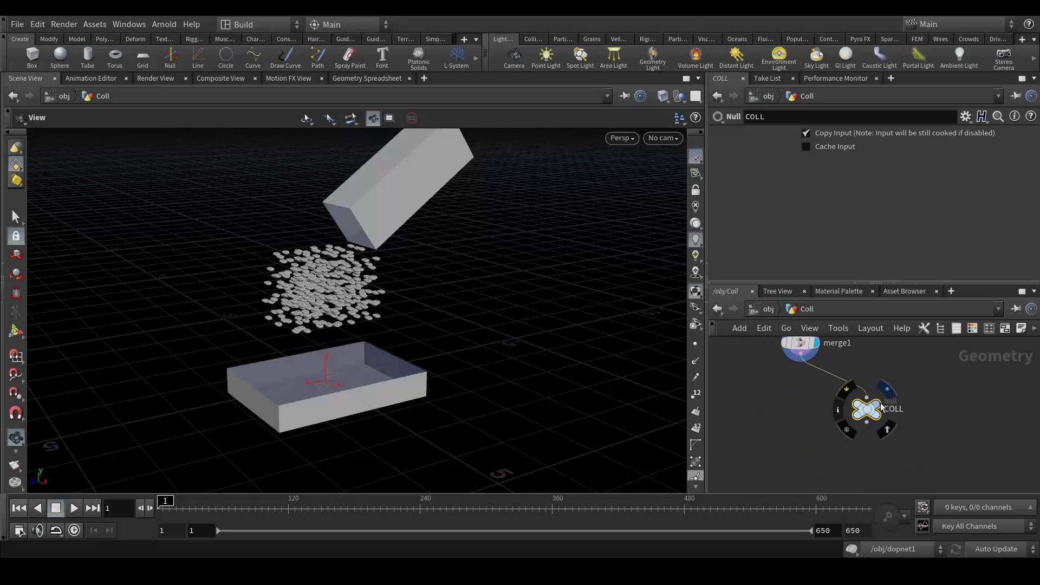
{"action": "left_click", "coordinate": [877, 404]}
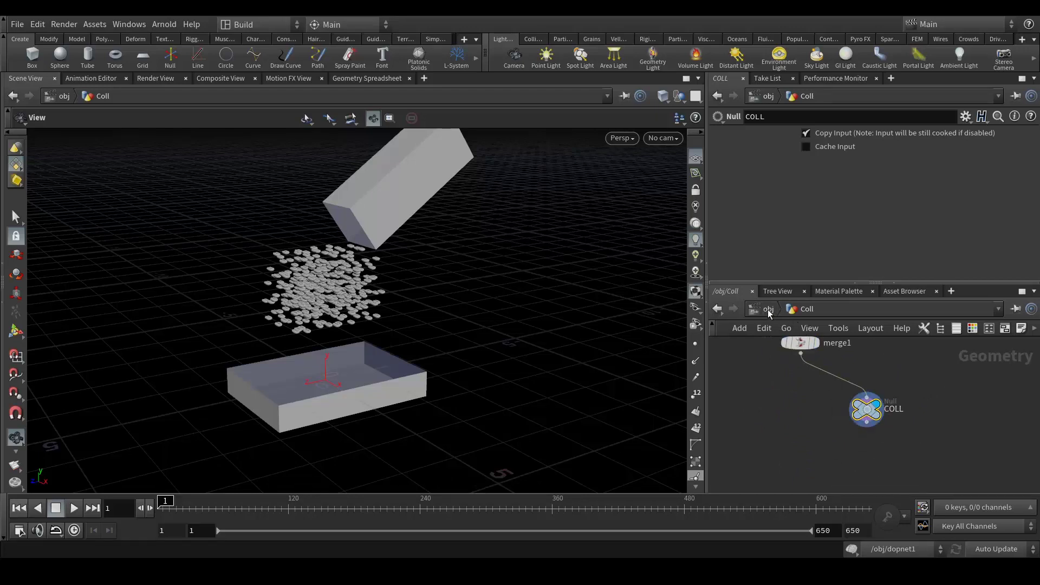
{"action": "left_click", "coordinate": [768, 309]}
Enter the dopnet1 DOP network and show the staticobject1 parameters to examine its SOP path
{"action": "middle_click_drag", "start_coordinate": [983, 455], "coordinate": [972, 391]}
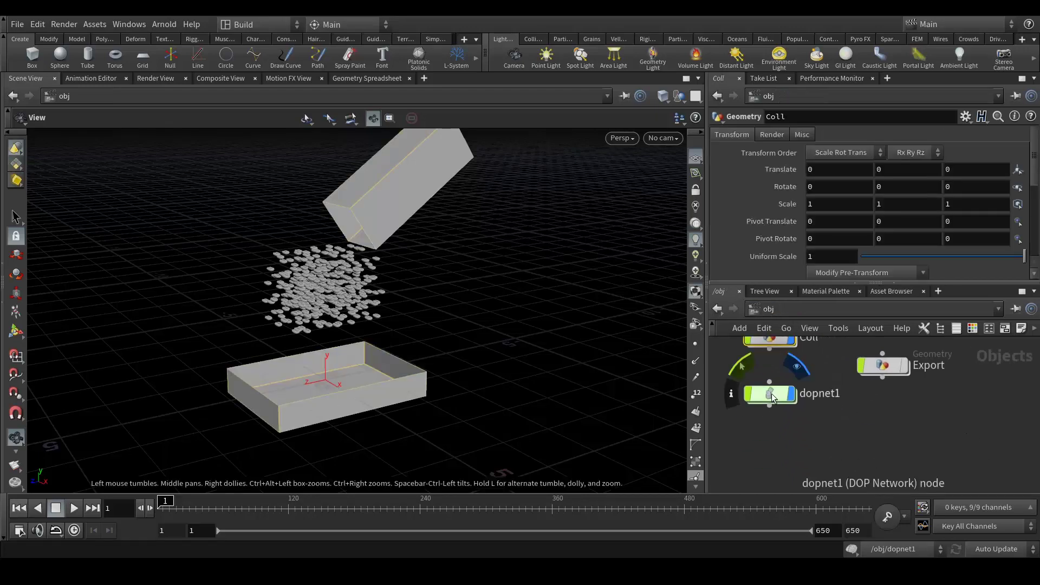
{"action": "left_click", "coordinate": [772, 393]}
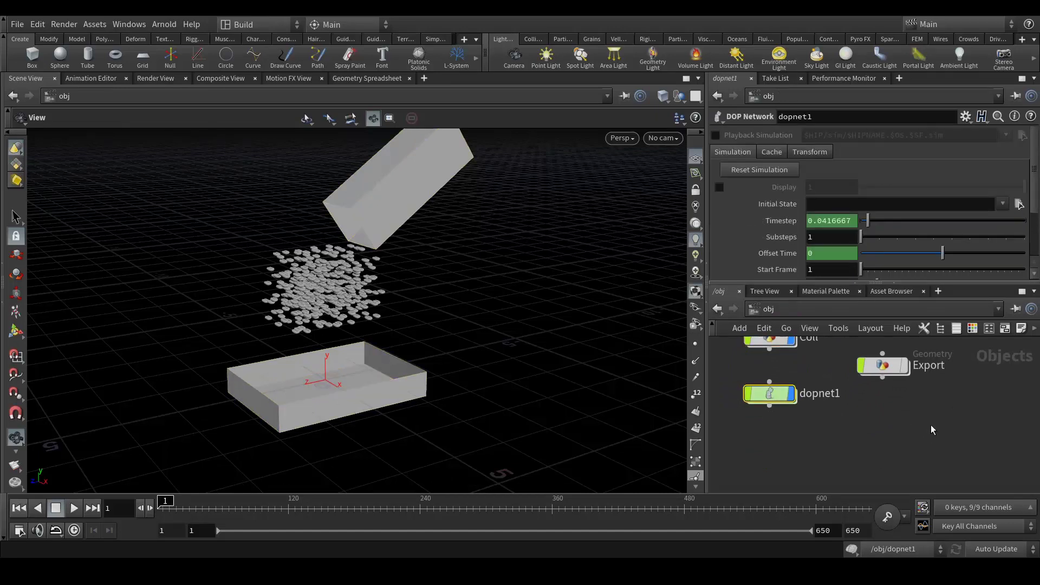
{"action": "key", "text": "i"}
{"action": "scroll", "coordinate": [847, 411], "scroll_direction": "up", "scroll_amount": 3}
{"action": "middle_click_drag", "start_coordinate": [969, 420], "coordinate": [963, 503]}
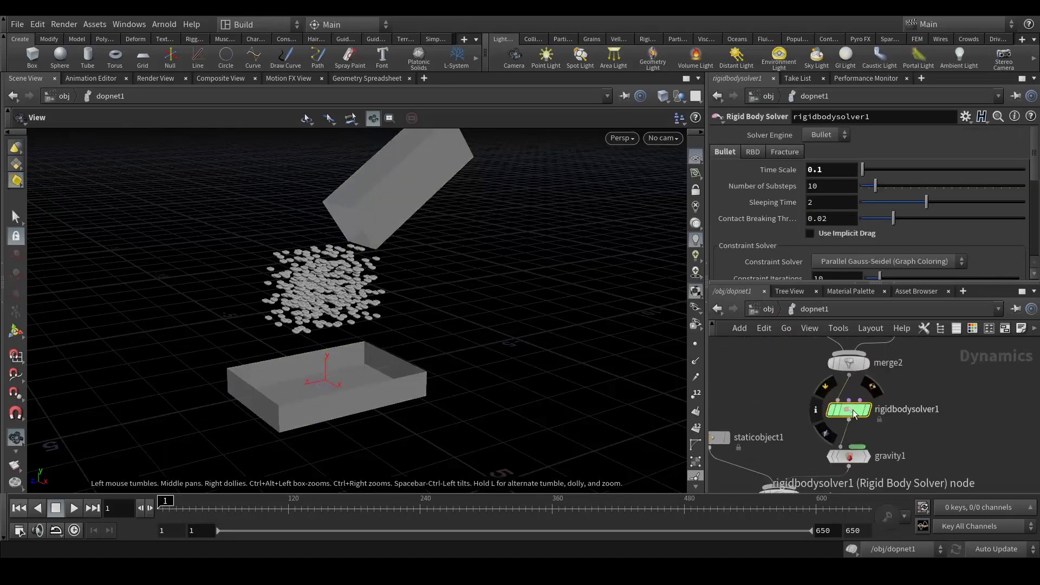
{"action": "middle_click_drag", "start_coordinate": [933, 367], "coordinate": [957, 374]}
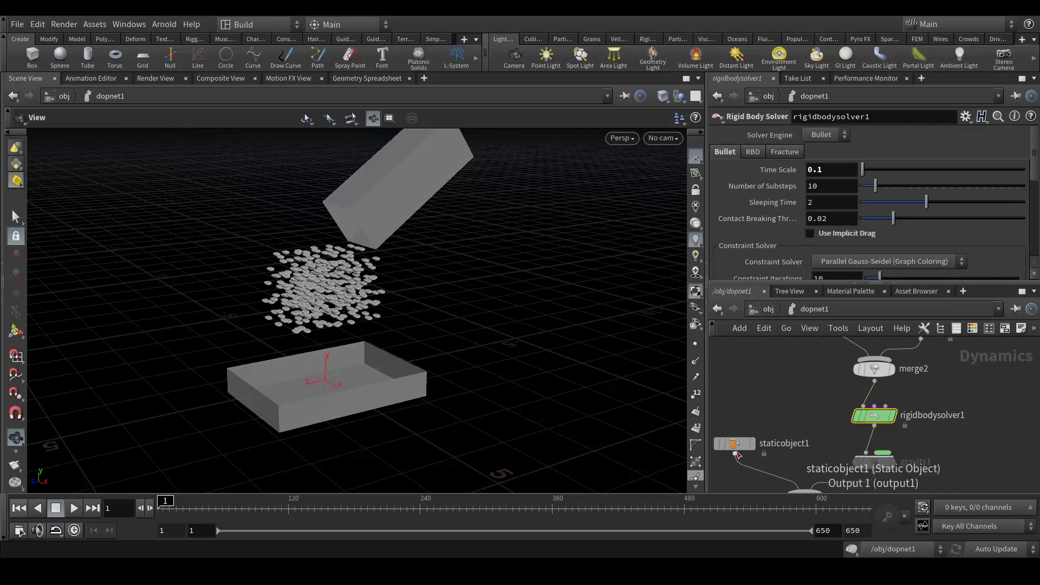
{"action": "middle_click_drag", "start_coordinate": [817, 422], "coordinate": [826, 400]}
{"action": "left_click", "coordinate": [759, 390]}
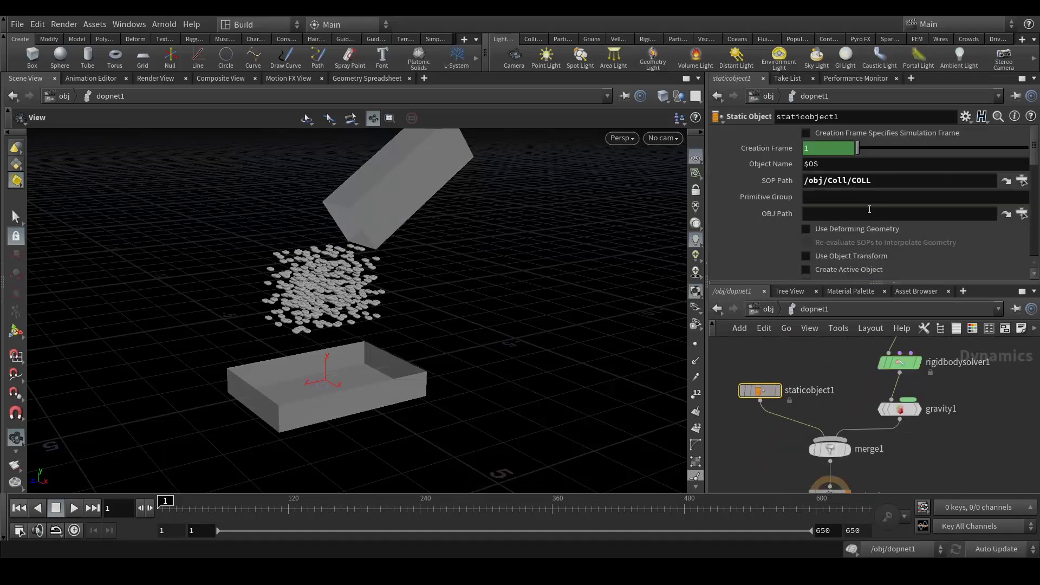
Leave dopnet1, revisit the COLL null inside the Coll network, and return to the object level
{"action": "key", "text": "u"}
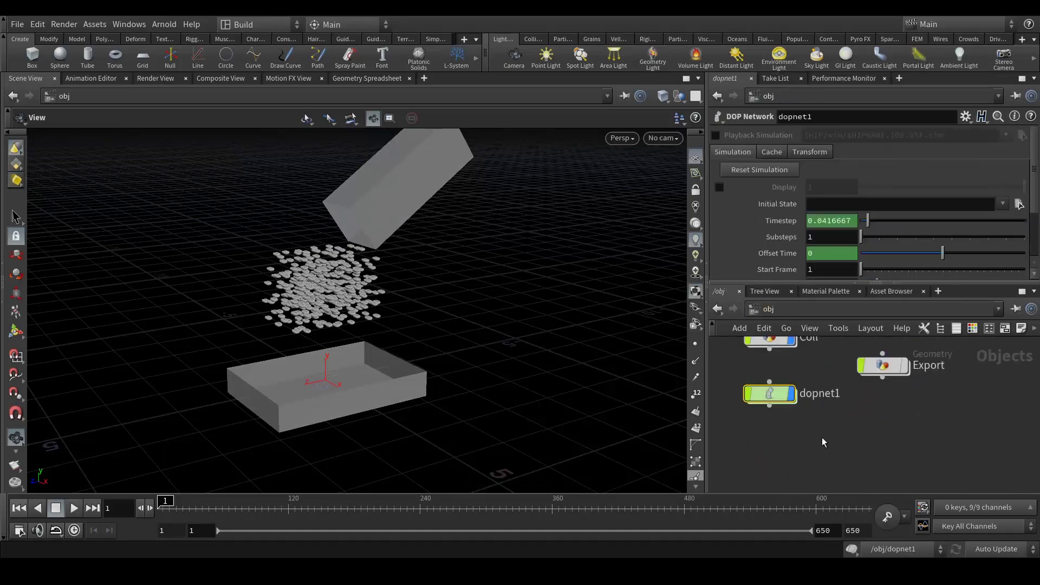
{"action": "middle_click_drag", "start_coordinate": [837, 357], "coordinate": [842, 427]}
{"action": "double_click", "coordinate": [776, 407]}
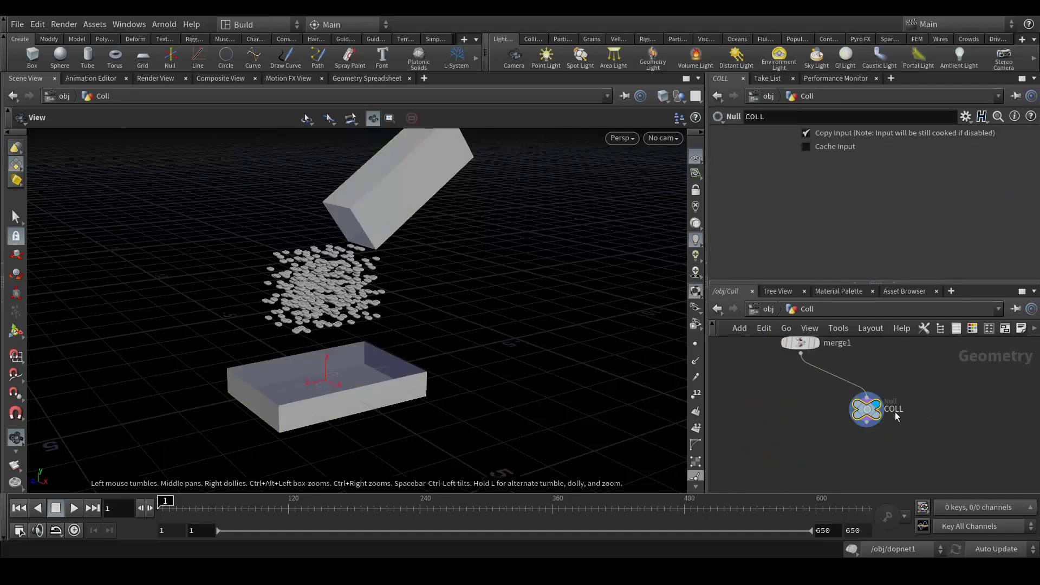
{"action": "left_click", "coordinate": [768, 309]}
Enter dopnet1 again and show the gravity1 force parameters
{"action": "left_click", "coordinate": [774, 464]}
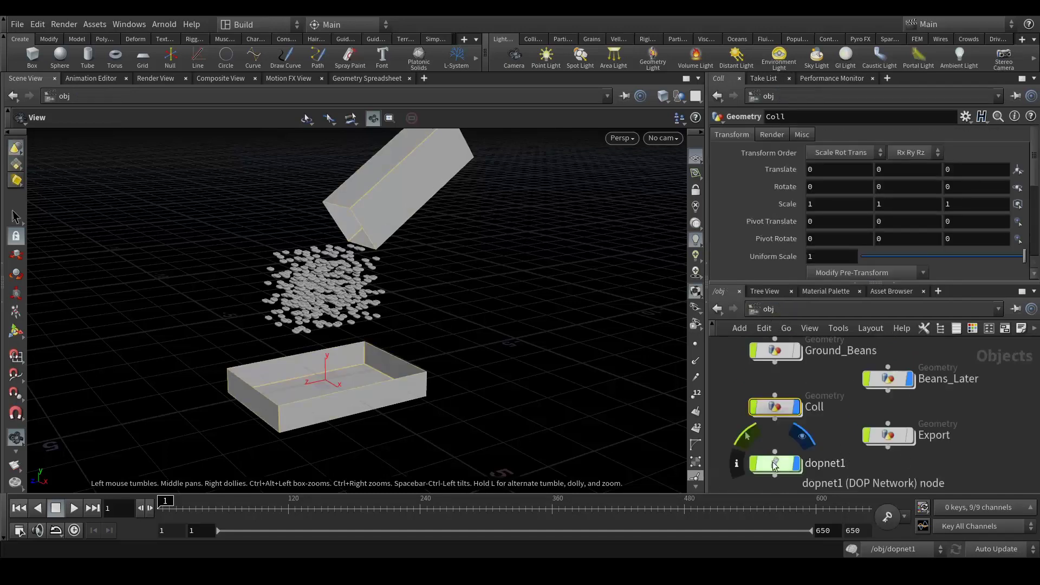
{"action": "double_click", "coordinate": [775, 464]}
{"action": "left_click", "coordinate": [886, 473]}
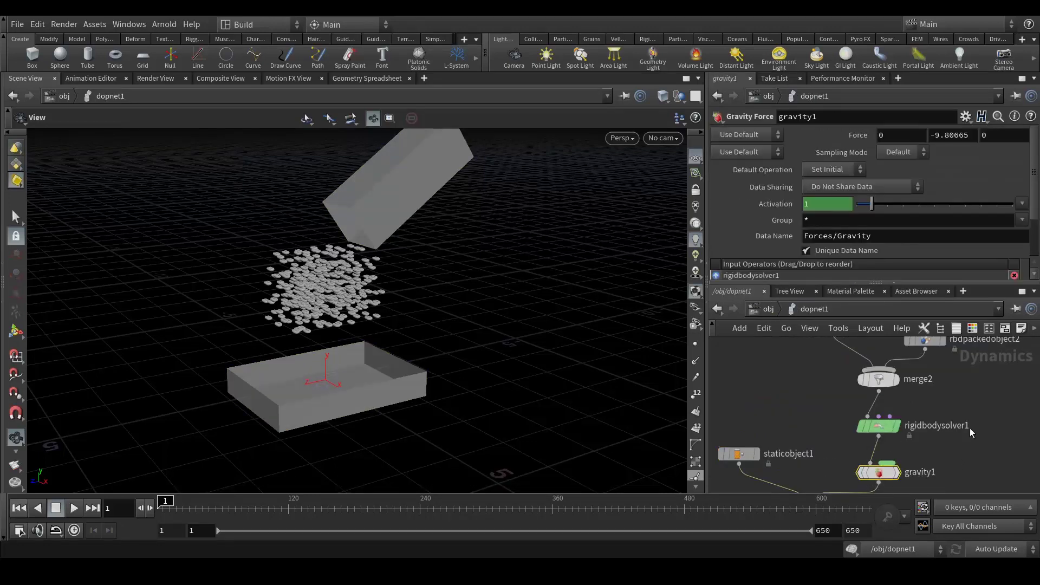
Move the rbdpackedobject1 and rbdpackedobject2 nodes farther apart above merge2
{"action": "middle_click_drag", "start_coordinate": [973, 410], "coordinate": [972, 442]}
{"action": "left_click_drag", "start_coordinate": [916, 390], "coordinate": [940, 371]}
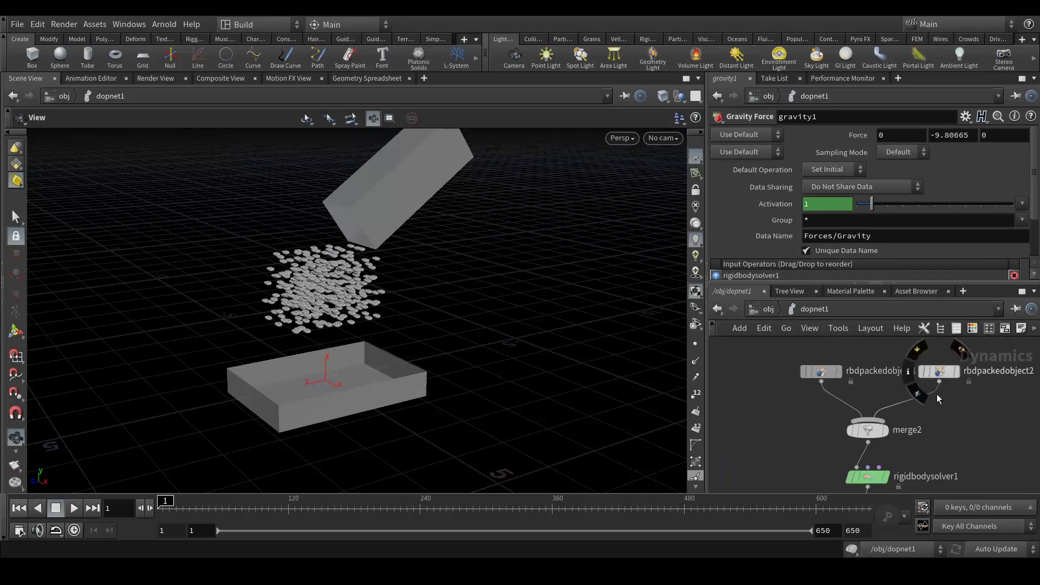
{"action": "left_click_drag", "start_coordinate": [821, 373], "coordinate": [783, 368]}
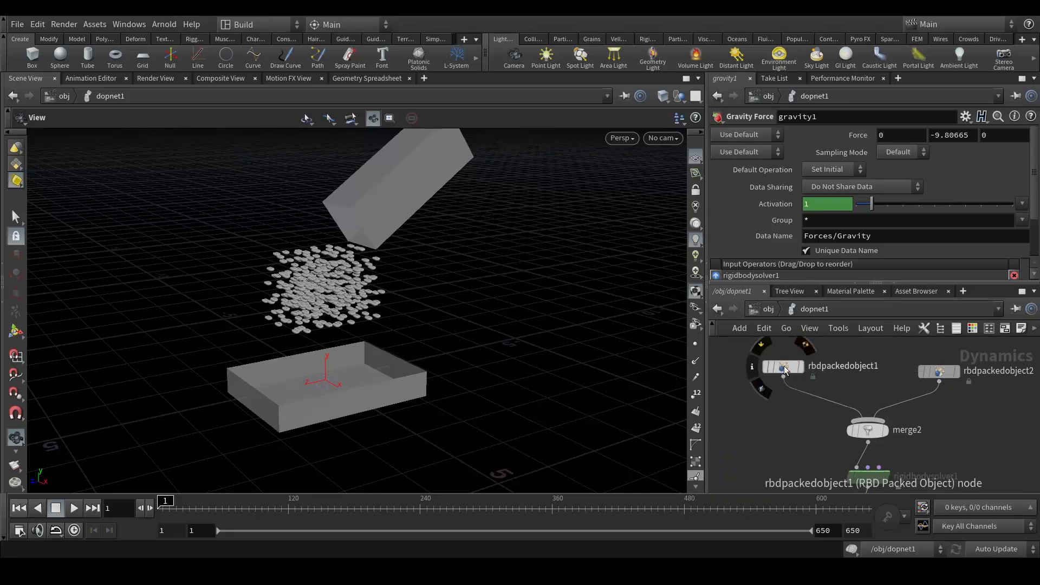
Compare the creation frame and SOP path of rbdpackedobject2 and rbdpackedobject1, checking the creation frame expression of rbdpackedobject1
{"action": "left_click", "coordinate": [941, 373]}
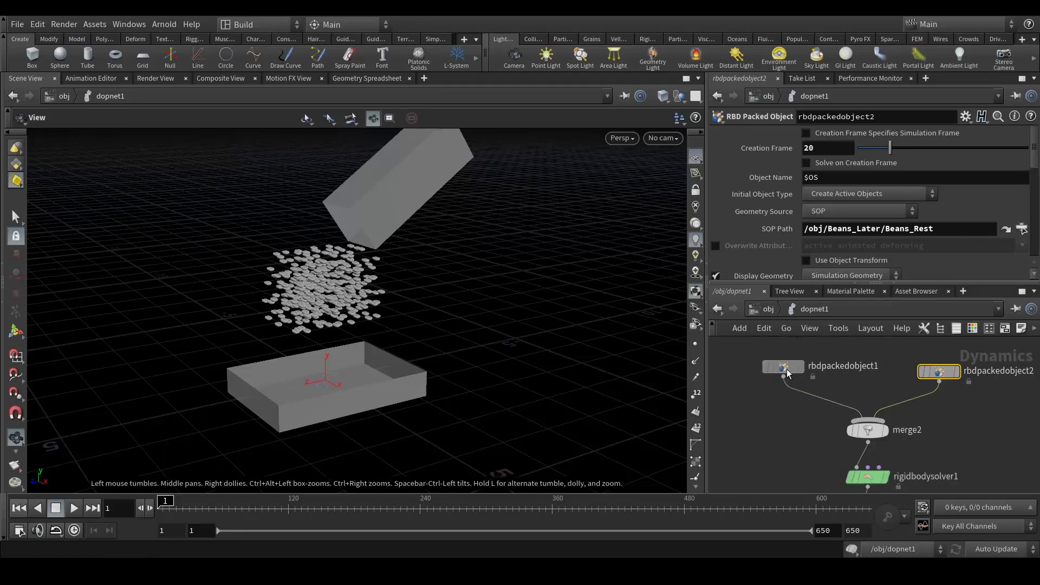
{"action": "left_click", "coordinate": [785, 368]}
{"action": "left_click", "coordinate": [759, 150]}
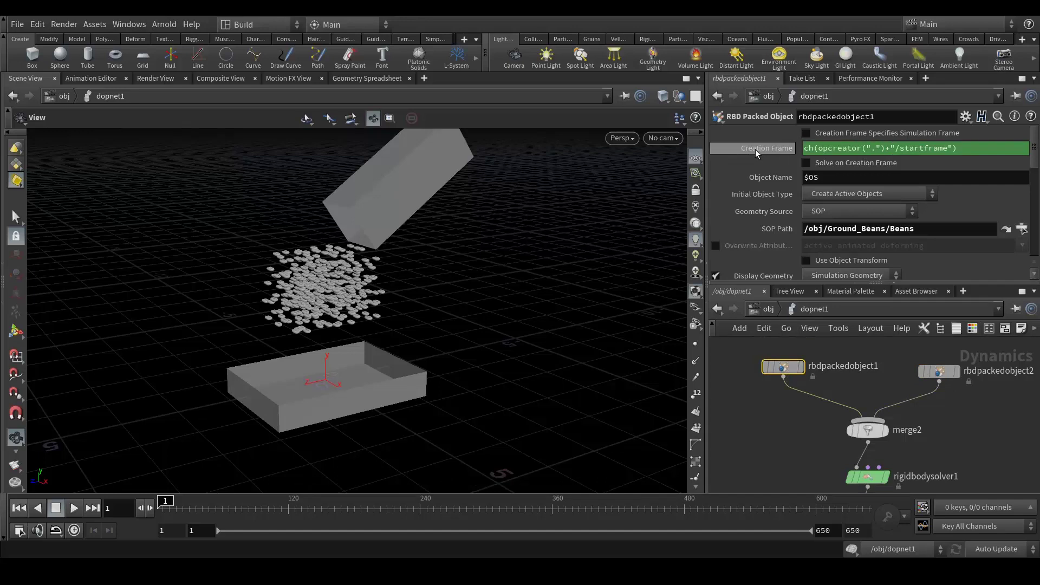
{"action": "left_click", "coordinate": [756, 150]}
{"action": "left_click", "coordinate": [938, 371]}
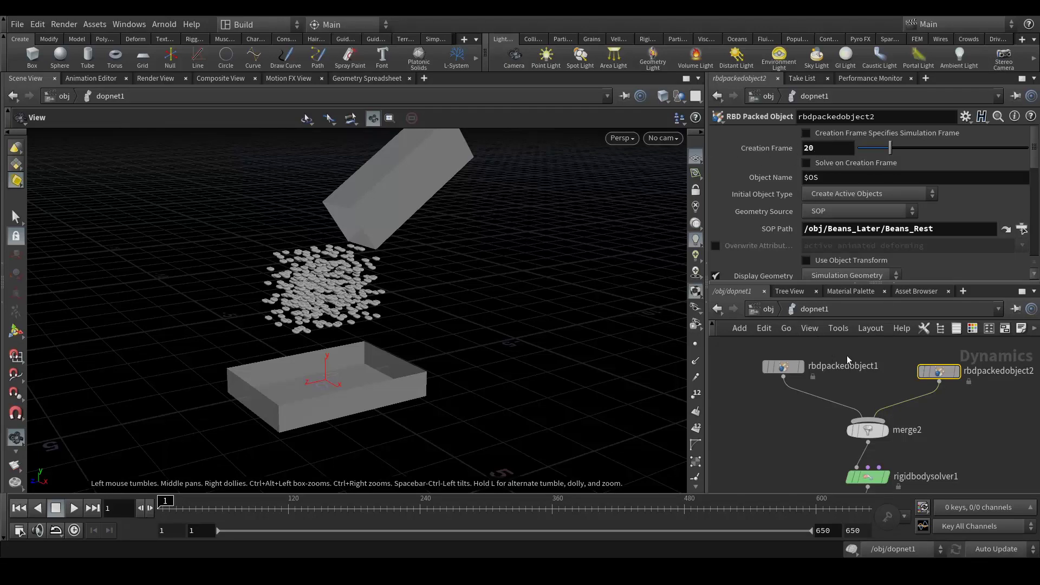
Go up to the object level, re-enter dopnet1 and show the rigidbodysolver1 parameters to examine its time scale
{"action": "key", "text": "u"}
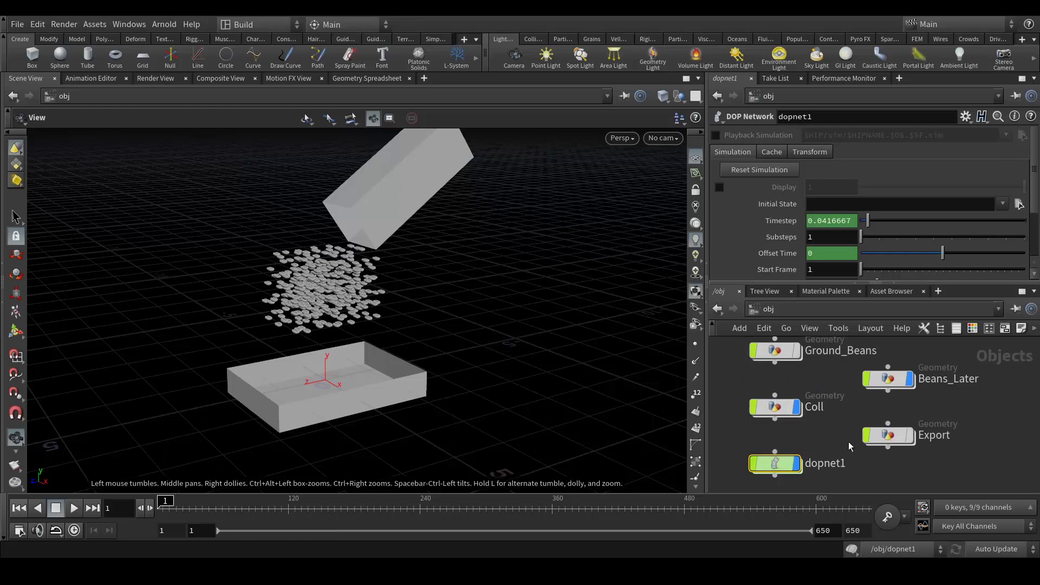
{"action": "double_click", "coordinate": [772, 466]}
{"action": "middle_click_drag", "start_coordinate": [956, 456], "coordinate": [969, 387]}
{"action": "left_click", "coordinate": [891, 419]}
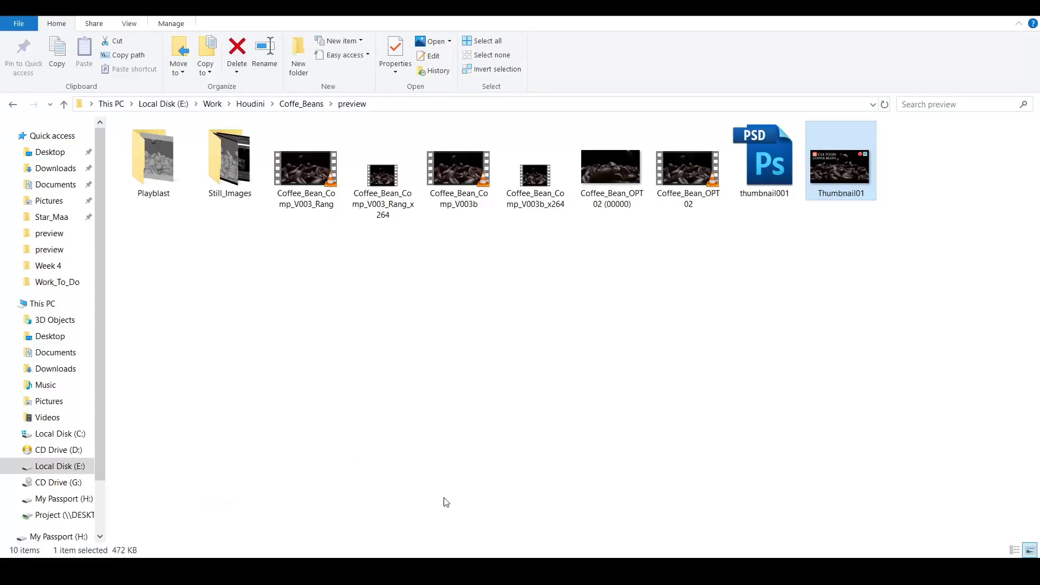
Play the Coffee_Bean_Comp_V003b video from the Coffe_Beans preview folder in VLC and lower its volume
{"action": "double_click", "coordinate": [466, 184]}
{"action": "scroll", "coordinate": [484, 214], "scroll_direction": "up", "scroll_amount": 6}
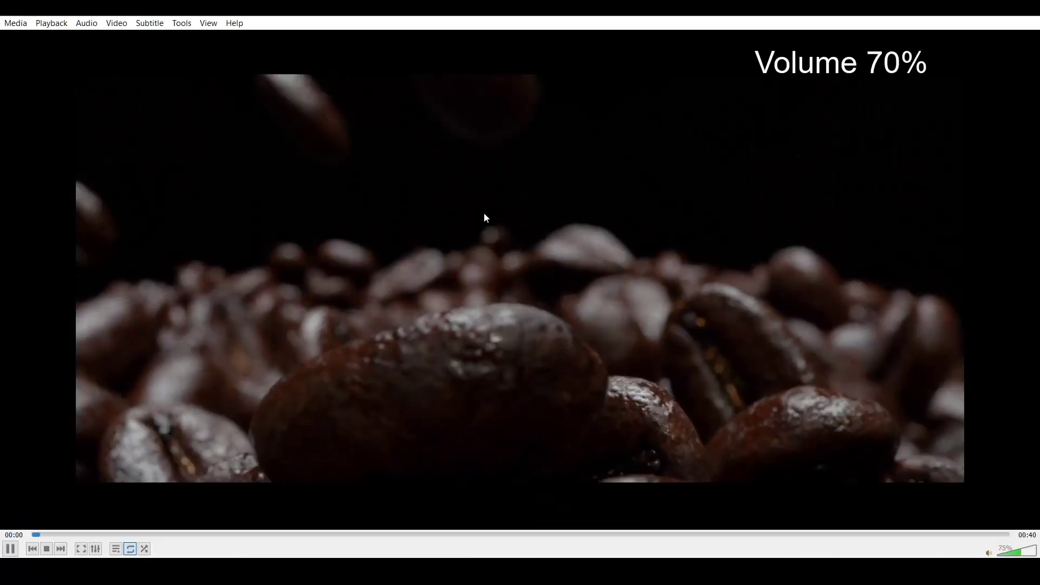
{"action": "scroll", "coordinate": [484, 213], "scroll_direction": "down", "scroll_amount": 6}
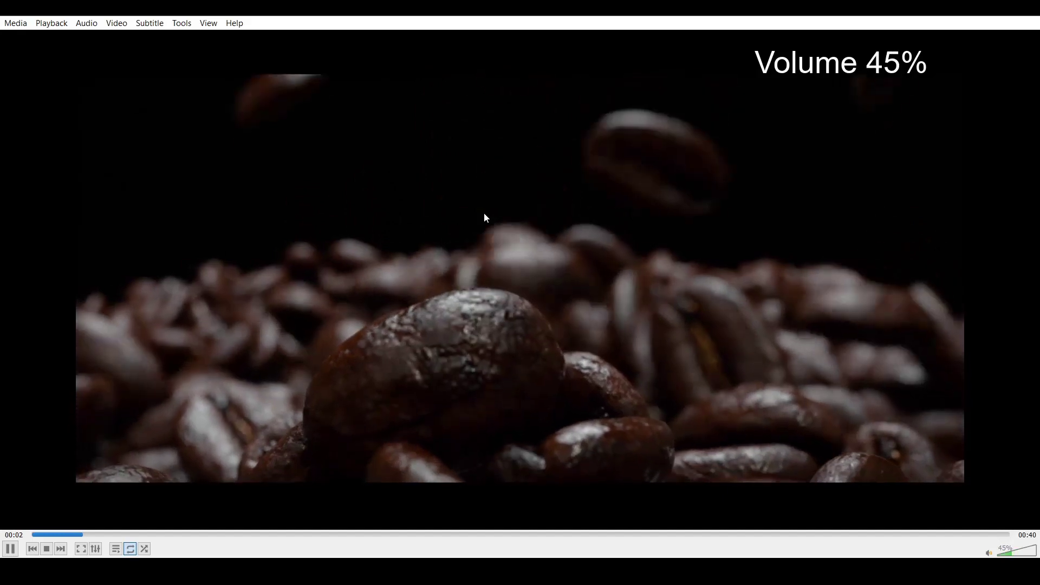
{"action": "scroll", "coordinate": [484, 216], "scroll_direction": "down", "scroll_amount": 9}
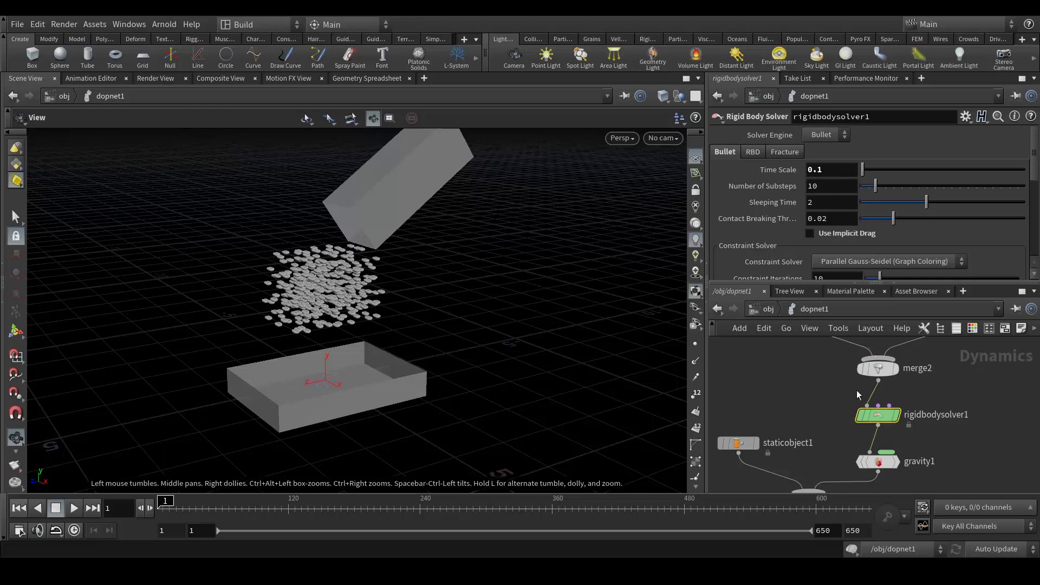
Return to the object level in Houdini and simulate dopnet1 up to just before frame 240
{"action": "left_click", "coordinate": [768, 309]}
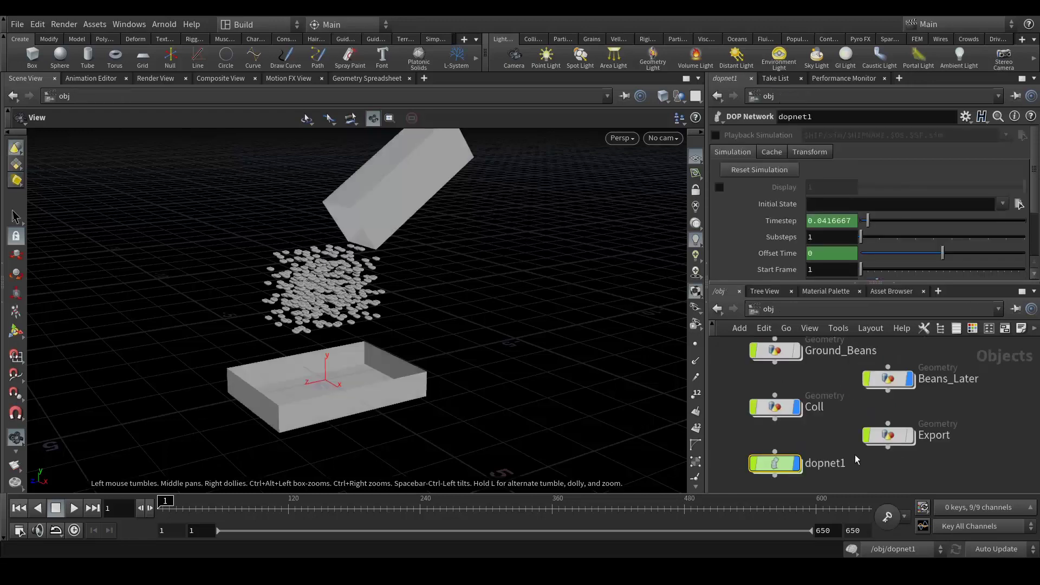
{"action": "middle_click_drag", "start_coordinate": [849, 455], "coordinate": [859, 418]}
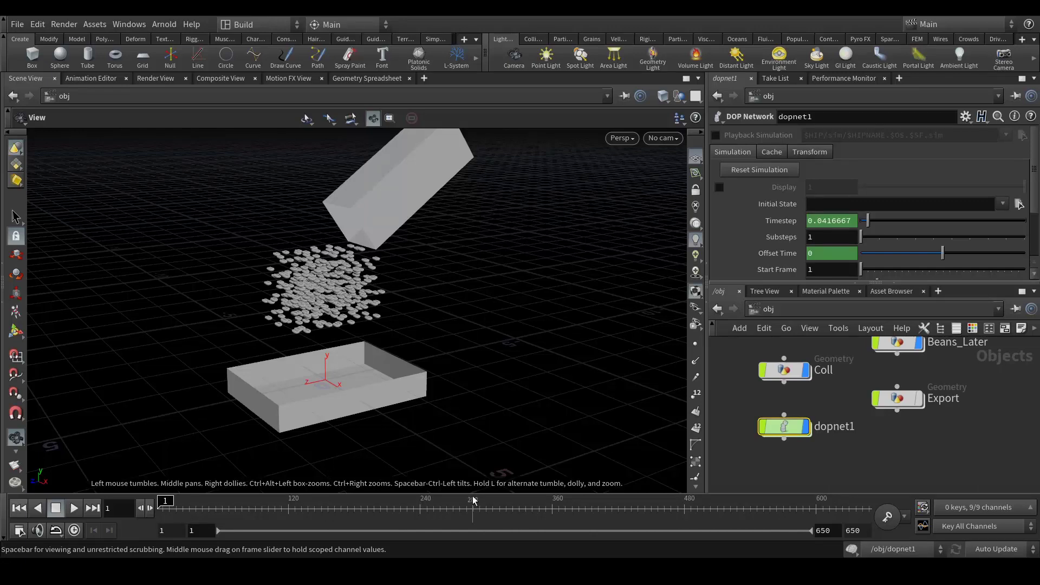
{"action": "left_click", "coordinate": [420, 508]}
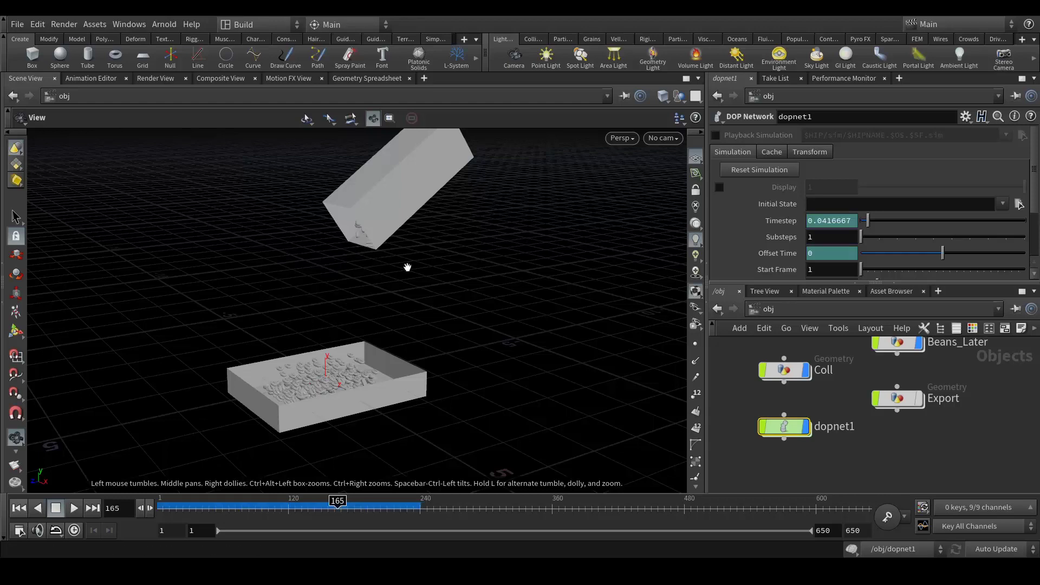
{"action": "left_click_drag", "start_coordinate": [304, 377], "coordinate": [319, 390]}
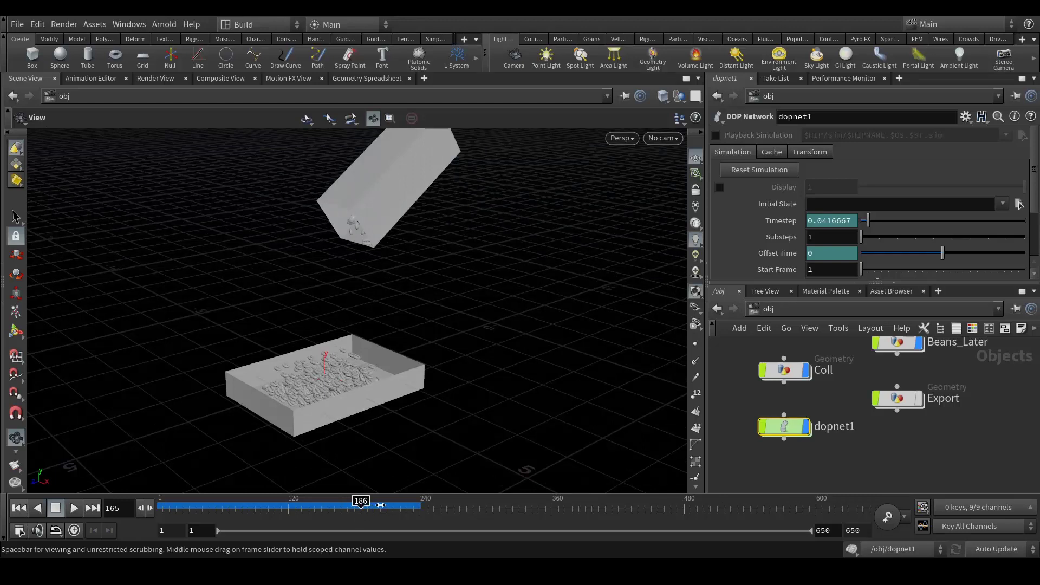
Review the falling beans at frames 186 and 218, and play the simulation onward with a closer view of the tray
{"action": "left_click", "coordinate": [365, 505]}
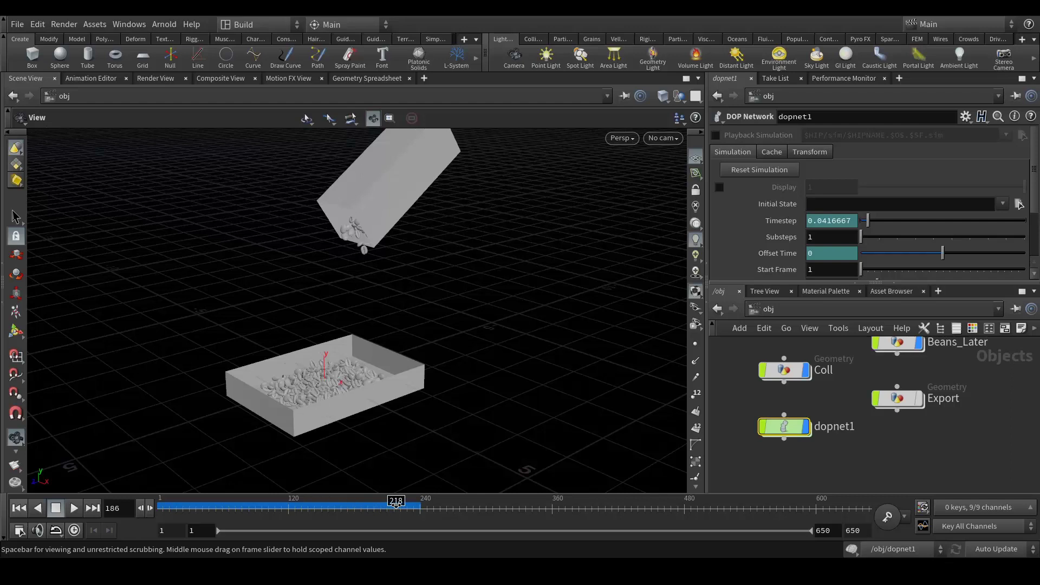
{"action": "left_click", "coordinate": [397, 504]}
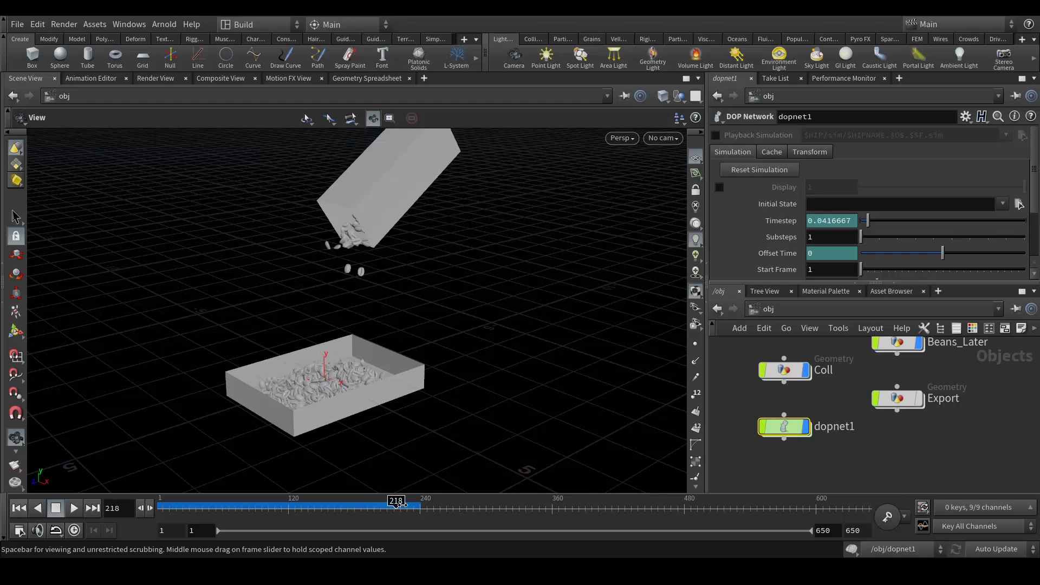
{"action": "key", "text": "Up"}
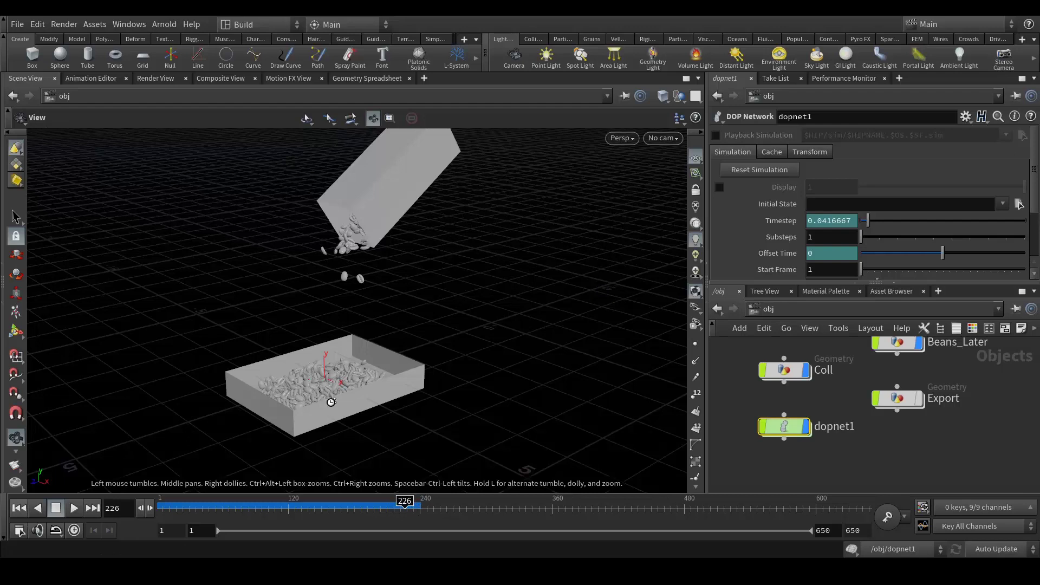
{"action": "scroll", "coordinate": [325, 405], "scroll_direction": "up", "scroll_amount": 2}
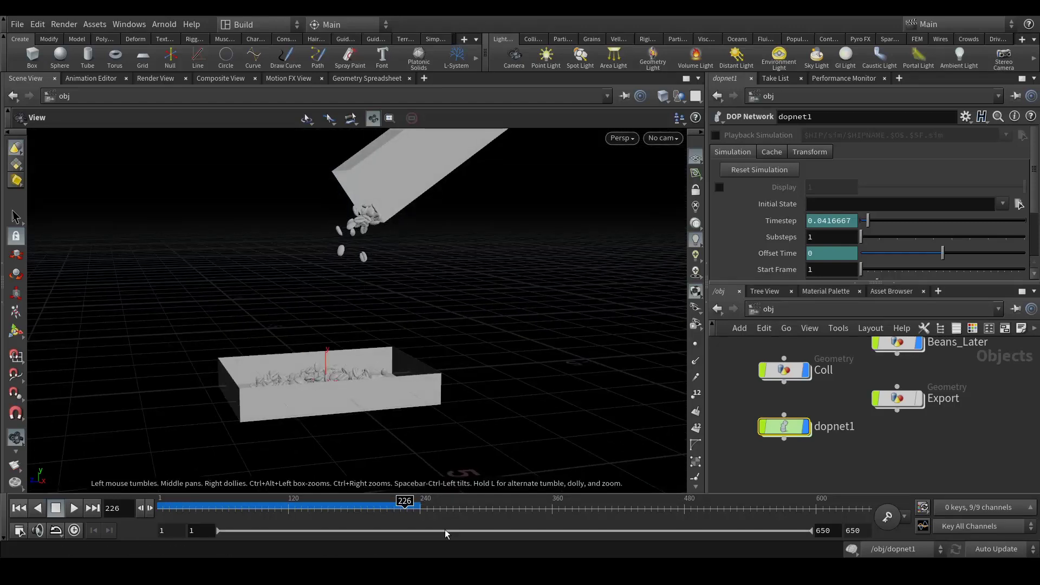
Set the playback range start to frame 240 and cancel the simulation cook toward frame 555
{"action": "left_click", "coordinate": [200, 530]}
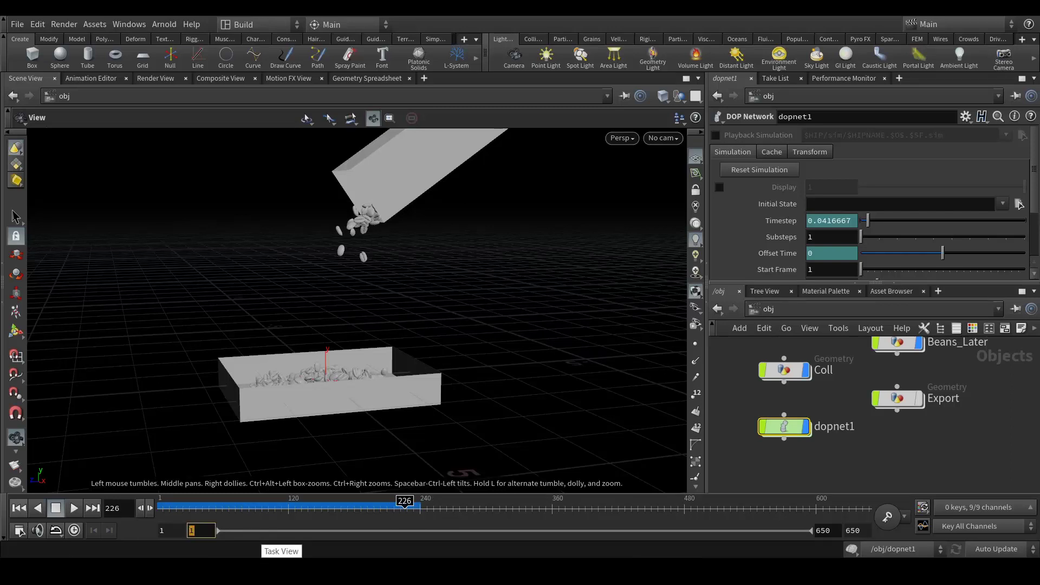
{"action": "type", "text": "240"}
{"action": "key", "text": "Return"}
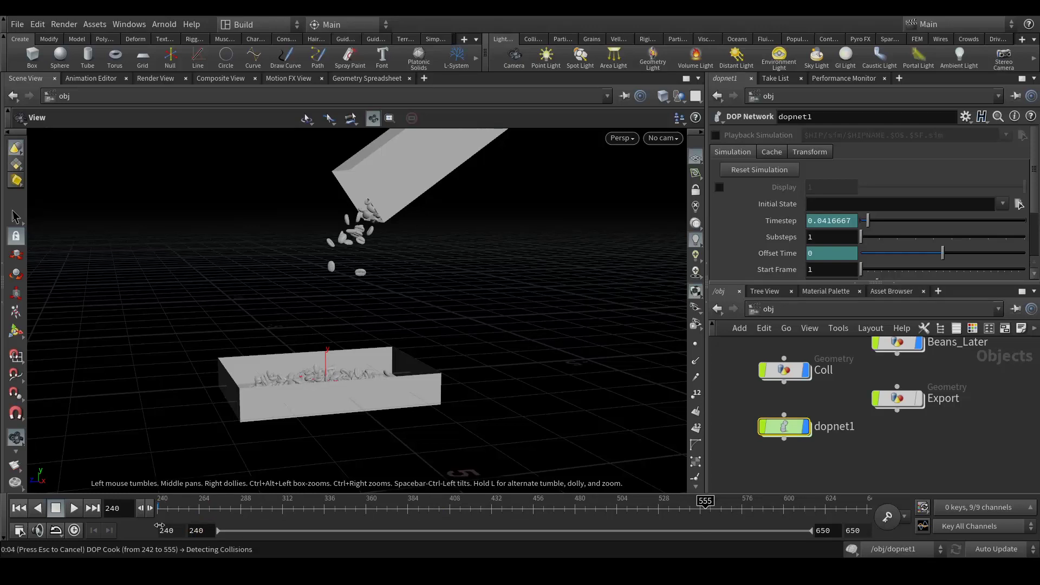
{"action": "key", "text": "Escape"}
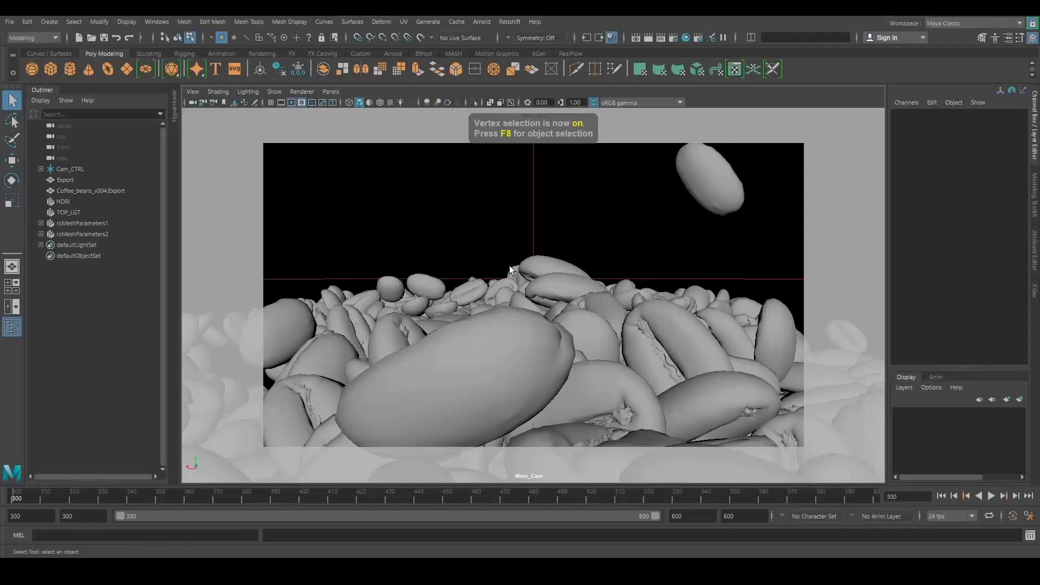
In Maya, switch from component to hierarchy selection, select the Coffee_beans_v004:Export mesh through the Main_Cam view, and deselect it
{"action": "left_click", "coordinate": [165, 37]}
{"action": "left_click", "coordinate": [420, 373]}
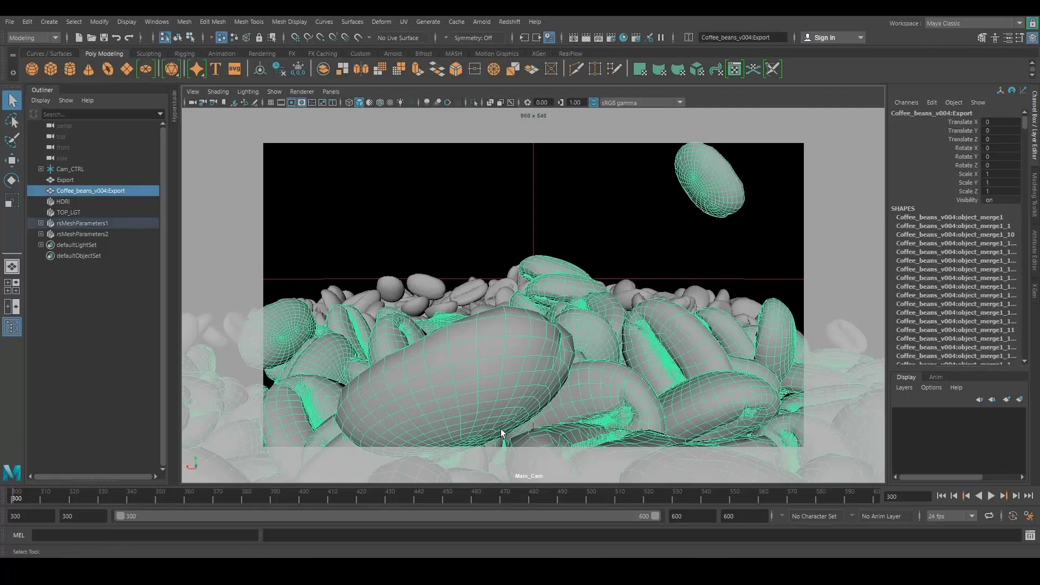
{"action": "left_click", "coordinate": [411, 206]}
Switch the viewport from Main_Cam to the persp camera to view the whole bean scene and its lights
{"action": "left_click", "coordinate": [331, 91]}
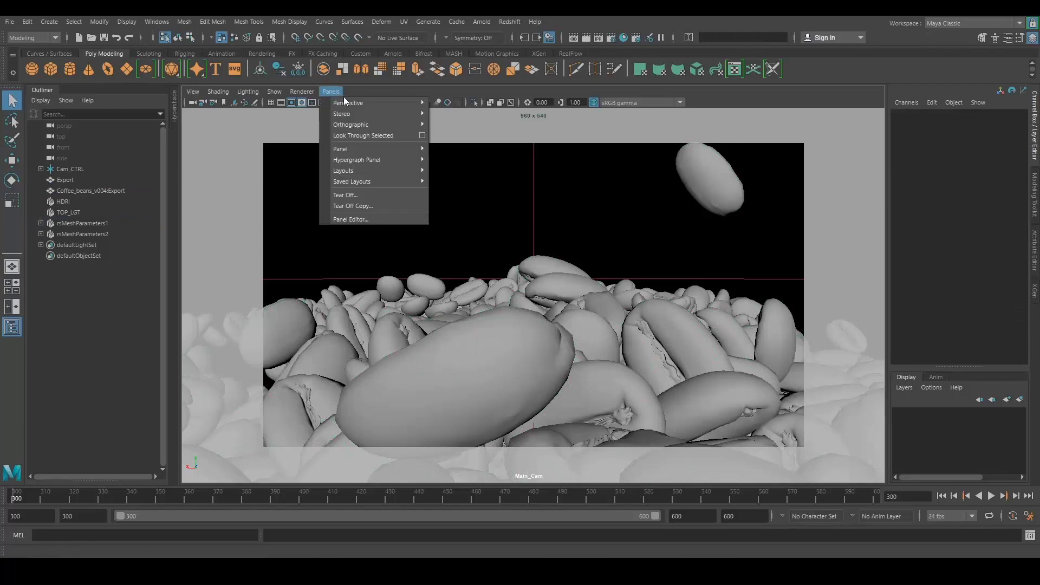
{"action": "mouse_move", "coordinate": [345, 101]}
{"action": "left_click", "coordinate": [461, 114]}
{"action": "scroll", "coordinate": [522, 276], "scroll_direction": "down", "scroll_amount": 2}
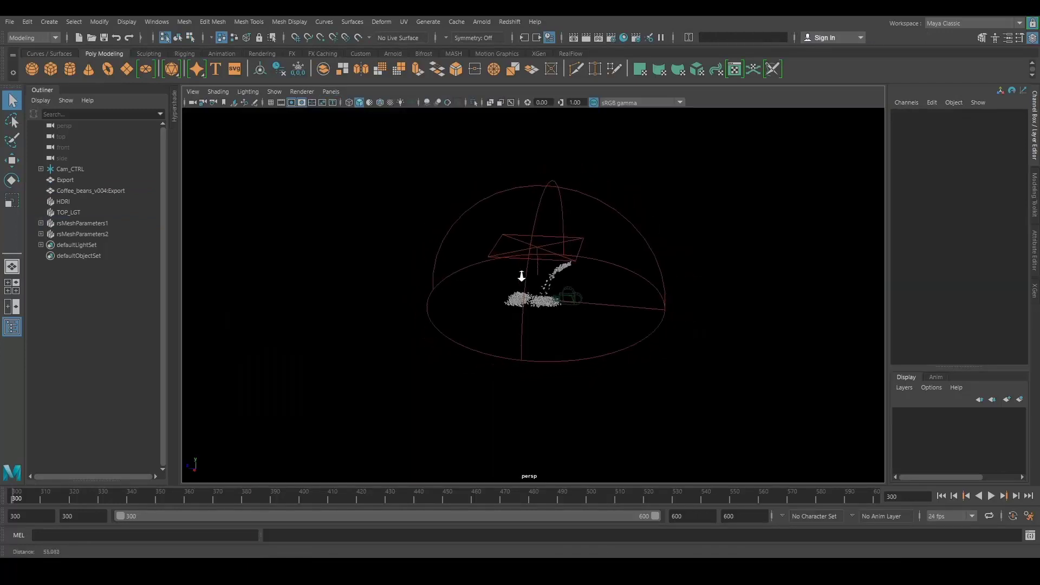
Examine the two bean piles up close and the stream of falling beans above them in the persp view
{"action": "left_click_drag", "start_coordinate": [522, 276], "coordinate": [541, 277], "text": "alt"}
{"action": "scroll", "coordinate": [738, 342], "scroll_direction": "up", "scroll_amount": 7}
{"action": "scroll", "coordinate": [588, 294], "scroll_direction": "up", "scroll_amount": 5}
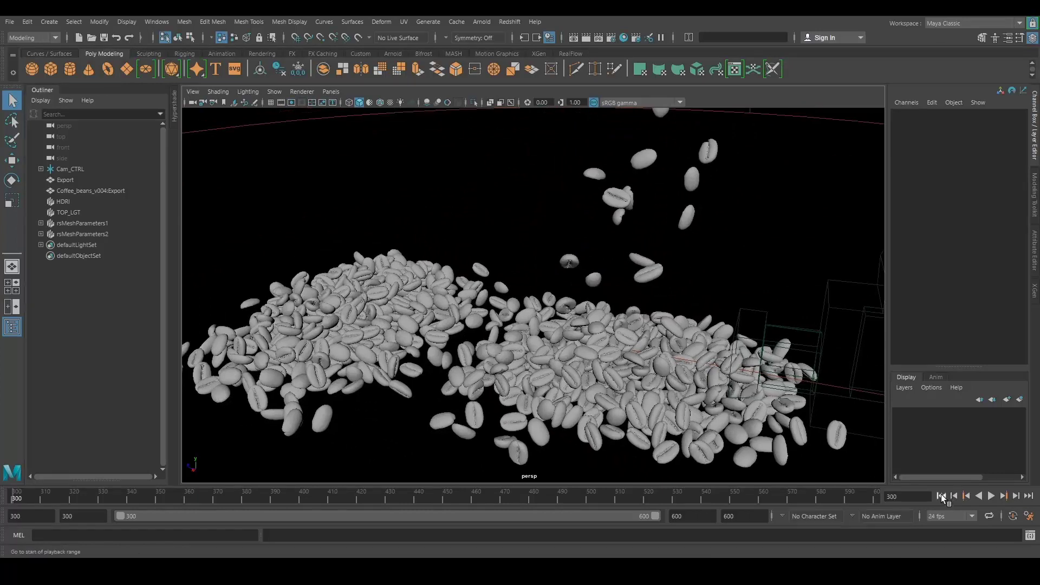
{"action": "left_click_drag", "start_coordinate": [592, 340], "coordinate": [665, 381], "text": "alt"}
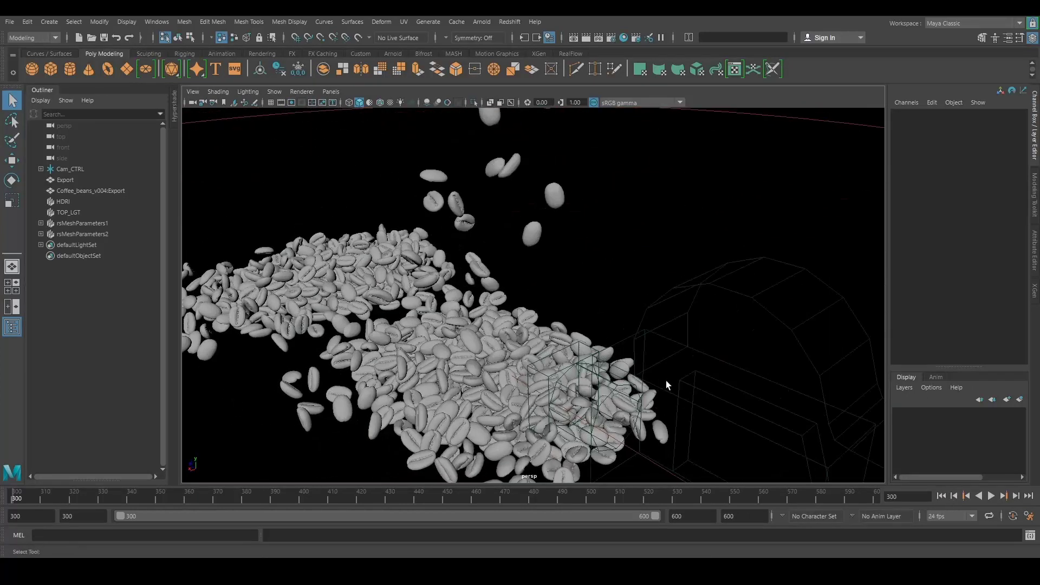
{"action": "right_click_drag", "start_coordinate": [666, 381], "coordinate": [538, 311], "text": "alt"}
{"action": "left_click_drag", "start_coordinate": [538, 311], "coordinate": [541, 270], "text": "alt"}
{"action": "middle_click_drag", "start_coordinate": [572, 252], "coordinate": [460, 321], "text": "alt"}
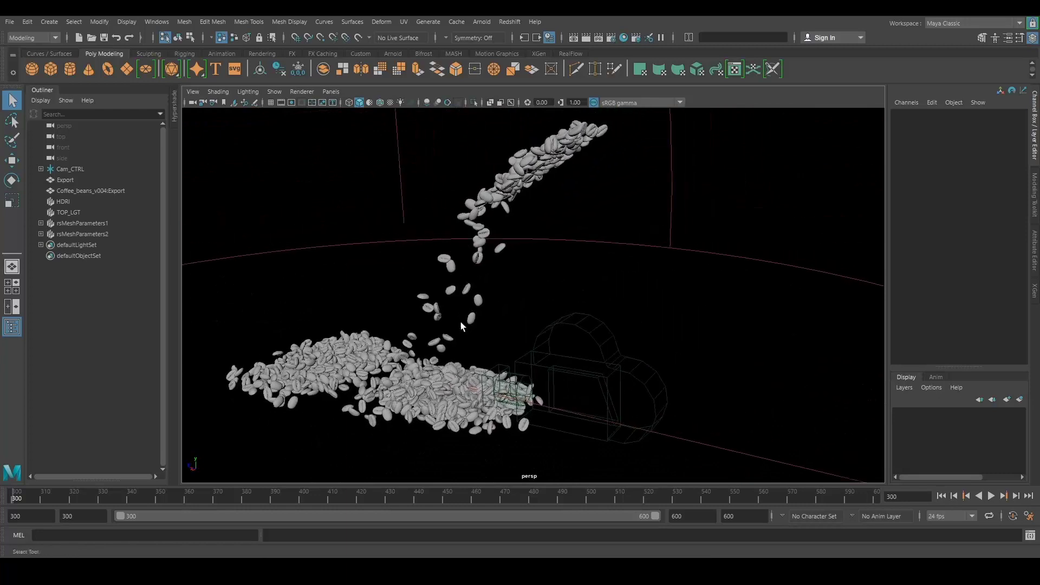
Inspect the falling beans and the piles from the opposite side, and play the animation from frame 300
{"action": "left_click_drag", "start_coordinate": [460, 320], "coordinate": [569, 320], "text": "alt"}
{"action": "right_click_drag", "start_coordinate": [590, 379], "coordinate": [673, 399], "text": "alt"}
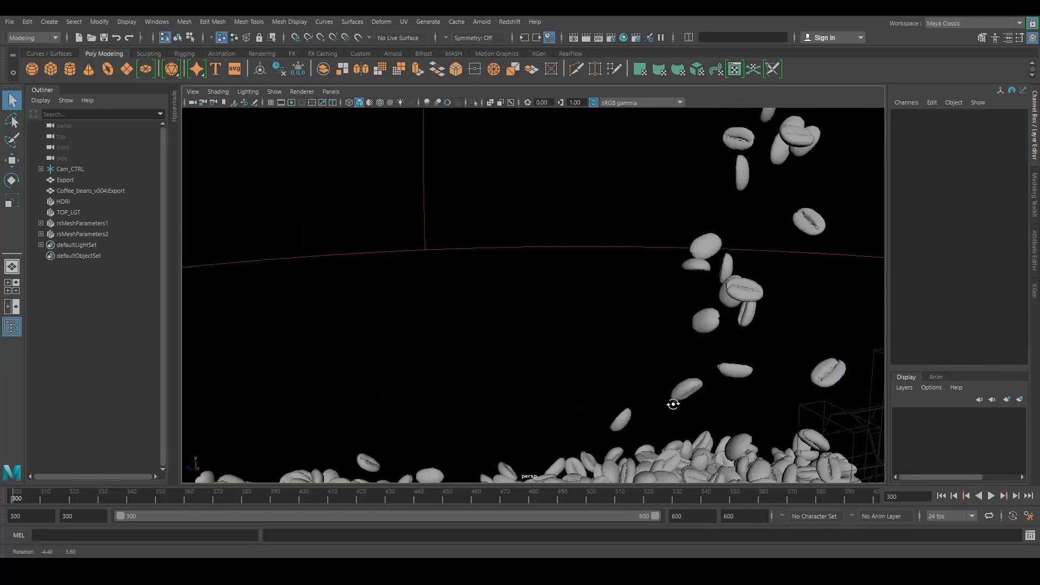
{"action": "left_click_drag", "start_coordinate": [674, 399], "coordinate": [699, 401], "text": "alt"}
{"action": "middle_click_drag", "start_coordinate": [698, 401], "coordinate": [476, 298], "text": "alt"}
{"action": "right_click_drag", "start_coordinate": [727, 407], "coordinate": [559, 328], "text": "alt"}
{"action": "left_click_drag", "start_coordinate": [559, 328], "coordinate": [566, 349], "text": "alt"}
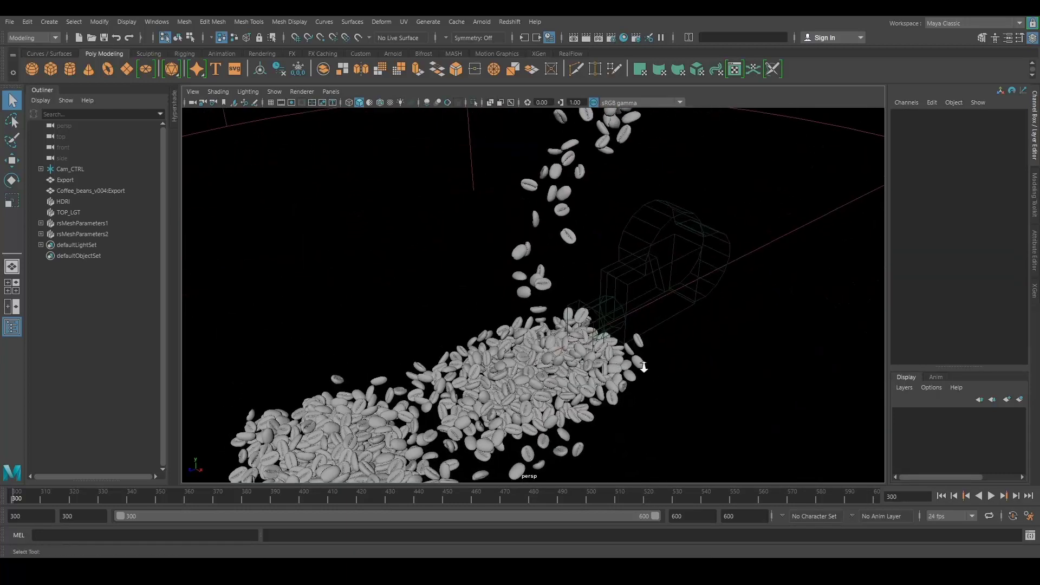
{"action": "right_click_drag", "start_coordinate": [643, 364], "coordinate": [590, 343], "text": "alt"}
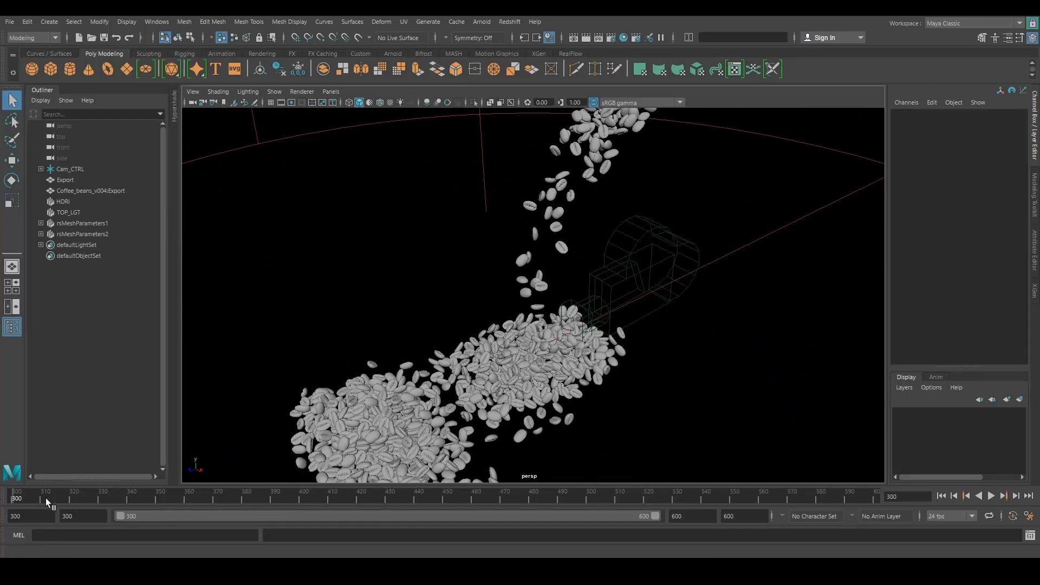
{"action": "key", "text": "alt+v"}
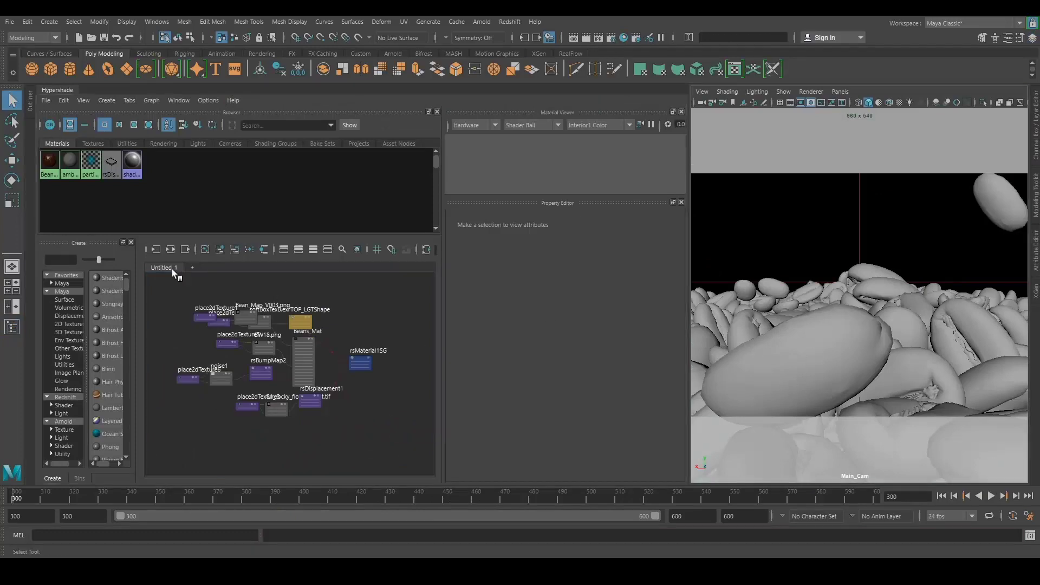
Add a second graph tab in the Hypershade and graph the Beans_Mat network of the Coffee_beans_v004:Export mesh
{"action": "left_click", "coordinate": [191, 267]}
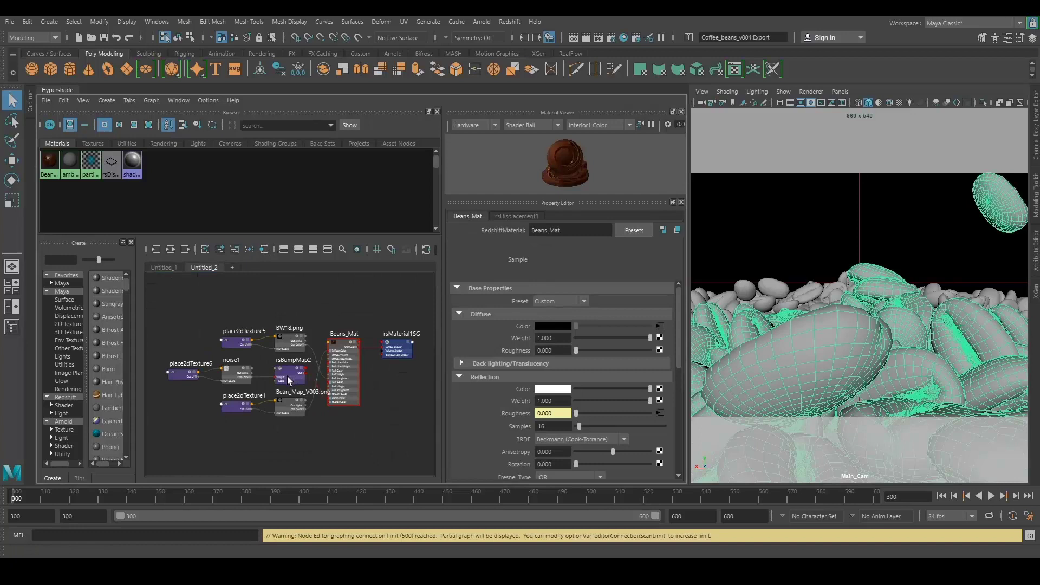
{"action": "scroll", "coordinate": [327, 331], "scroll_direction": "up", "scroll_amount": 4}
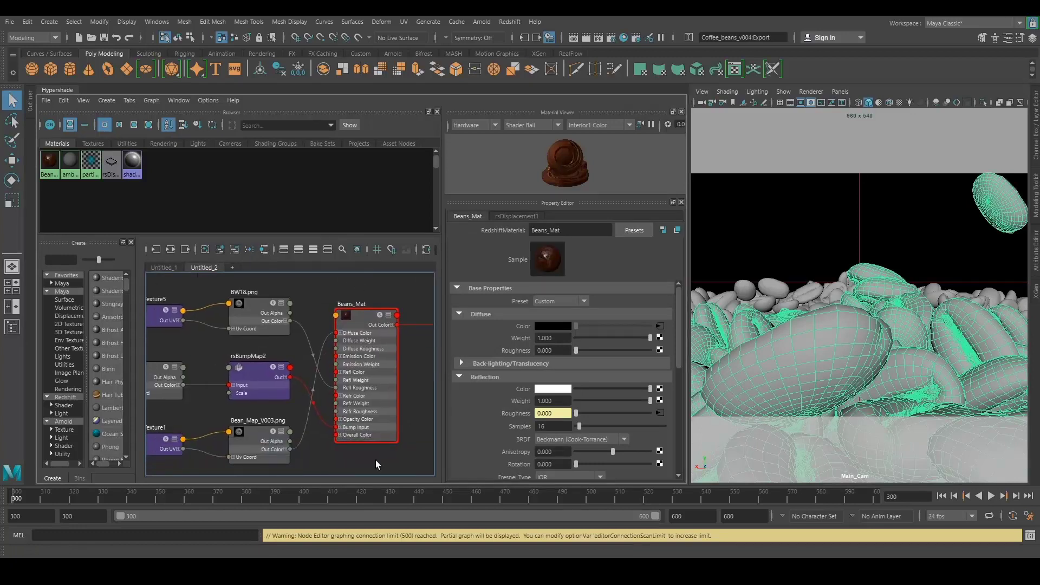
{"action": "scroll", "coordinate": [376, 460], "scroll_direction": "down", "scroll_amount": 4}
{"action": "middle_click_drag", "start_coordinate": [343, 347], "coordinate": [394, 304], "text": "alt"}
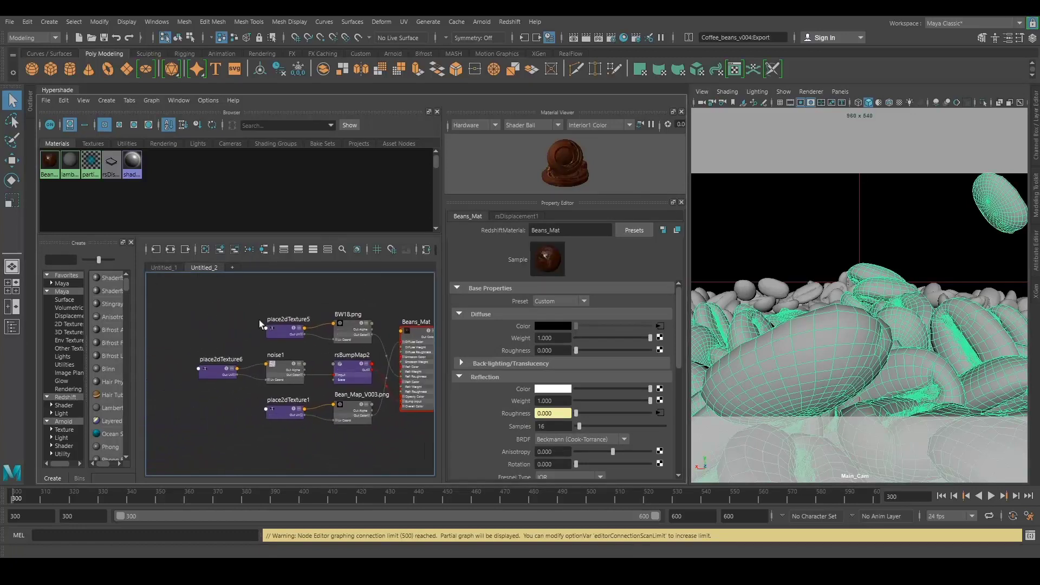
{"action": "scroll", "coordinate": [261, 324], "scroll_direction": "up", "scroll_amount": 2}
Inspect the noise1 attributes and the Beans_Mat material, and compare the Untitled_1 graph with the Untitled_2 graph
{"action": "left_click", "coordinate": [305, 391]}
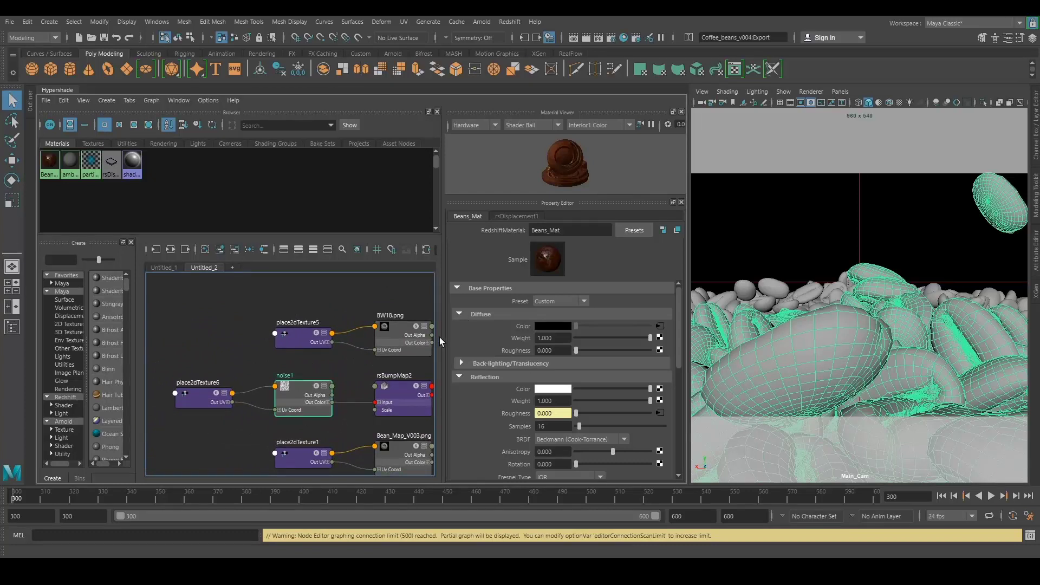
{"action": "scroll", "coordinate": [196, 362], "scroll_direction": "down", "scroll_amount": 3}
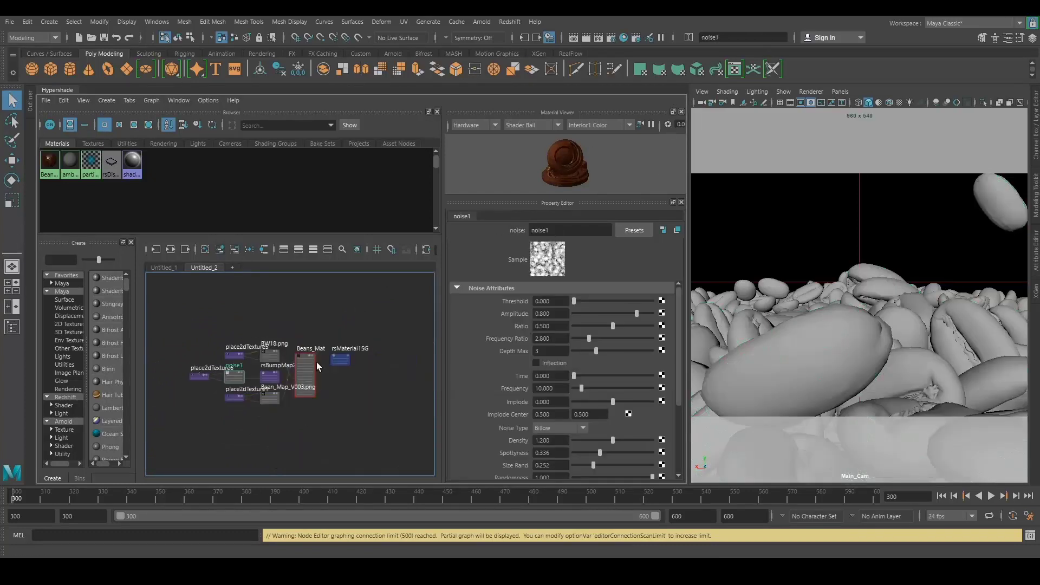
{"action": "scroll", "coordinate": [316, 361], "scroll_direction": "up", "scroll_amount": 3}
{"action": "left_click", "coordinate": [273, 339]}
{"action": "left_click", "coordinate": [167, 267]}
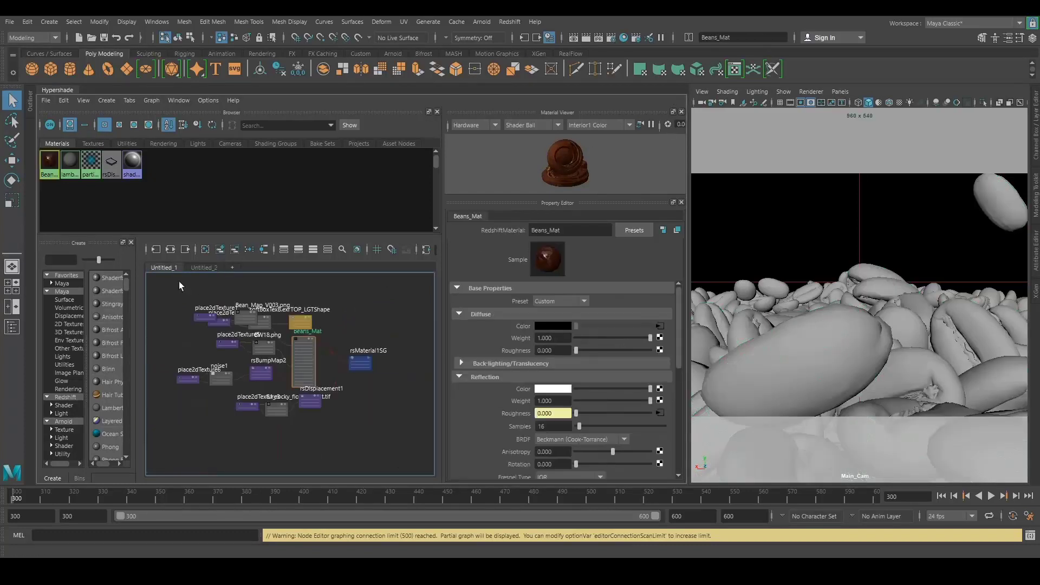
{"action": "left_click", "coordinate": [197, 265]}
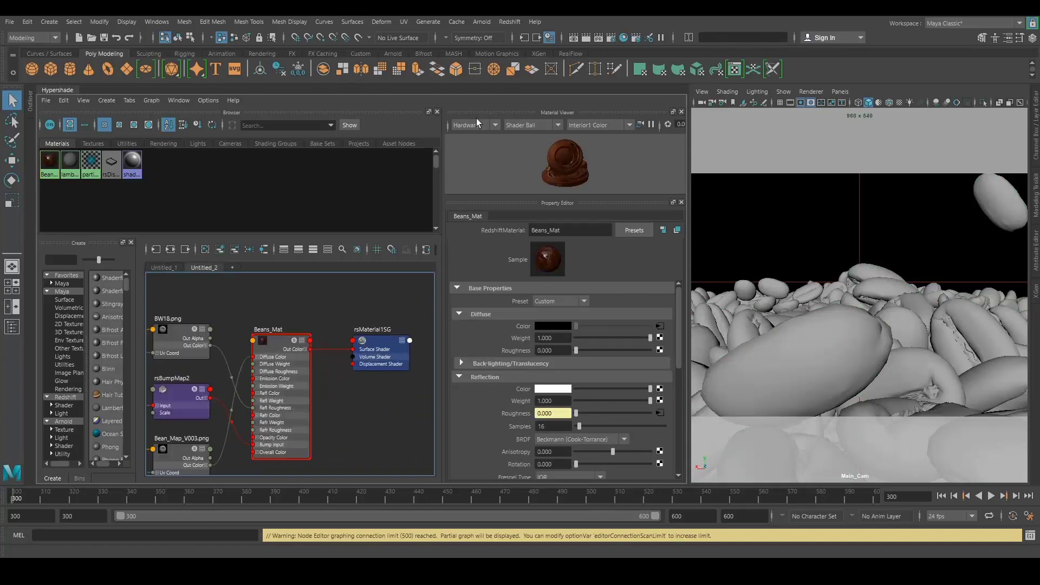
Collapse the Hypershade and start an interactive render of the Main_Cam view in the Redshift Render View
{"action": "left_click", "coordinate": [66, 90]}
{"action": "key", "text": "space"}
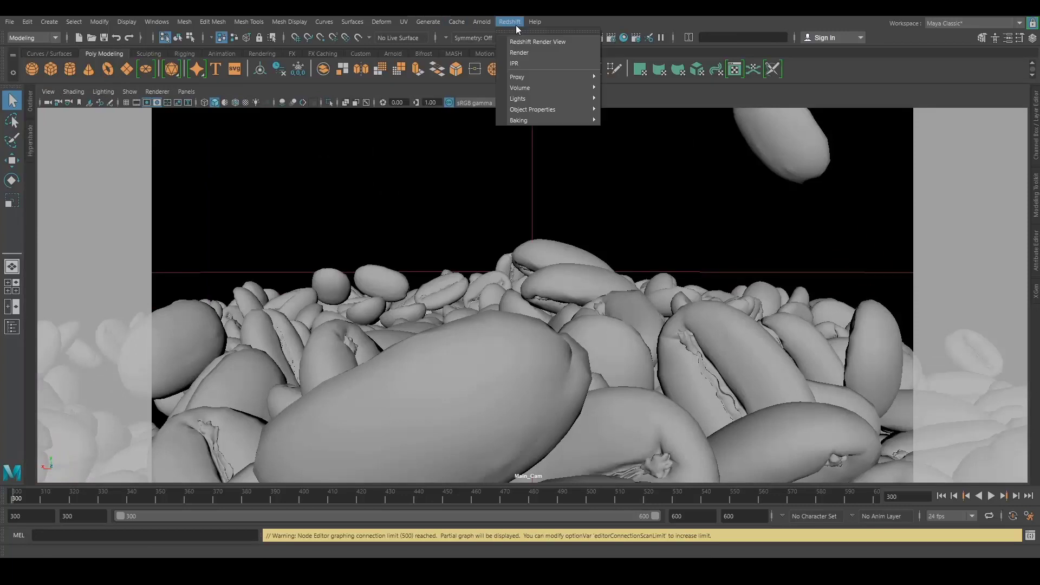
{"action": "left_click", "coordinate": [527, 42]}
{"action": "left_click", "coordinate": [320, 145]}
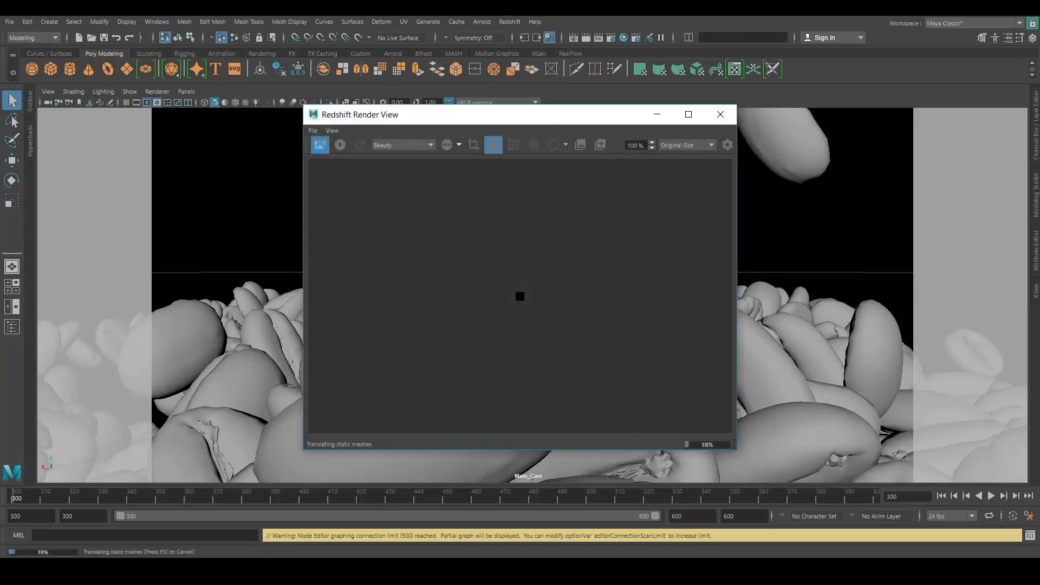